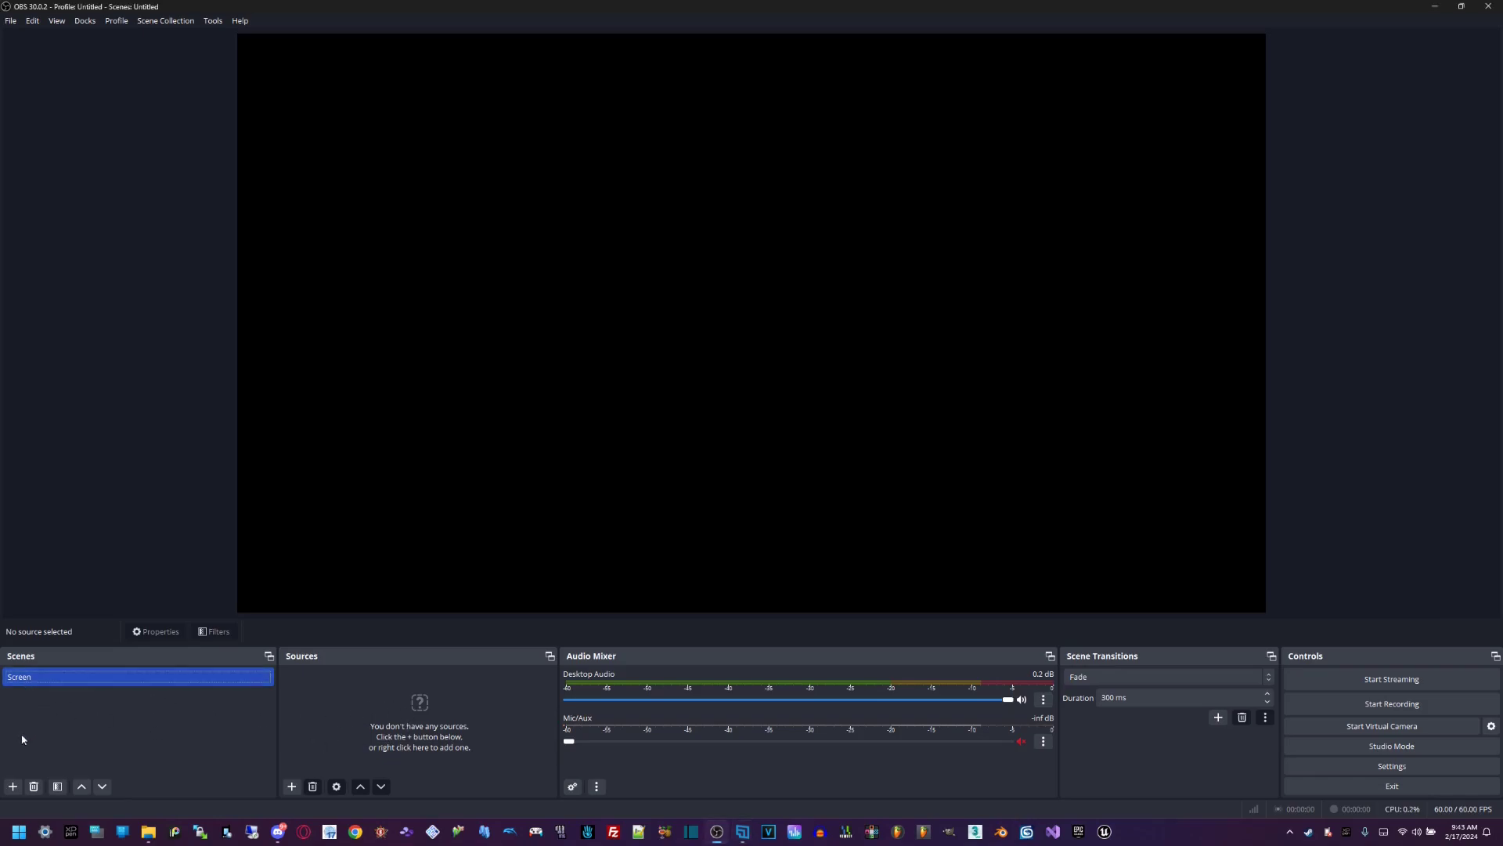
Step: Keep the Screen scene name and start a Video Capture Device source named 'Vivitar Capture'
double_click(24, 681)
click(316, 701)
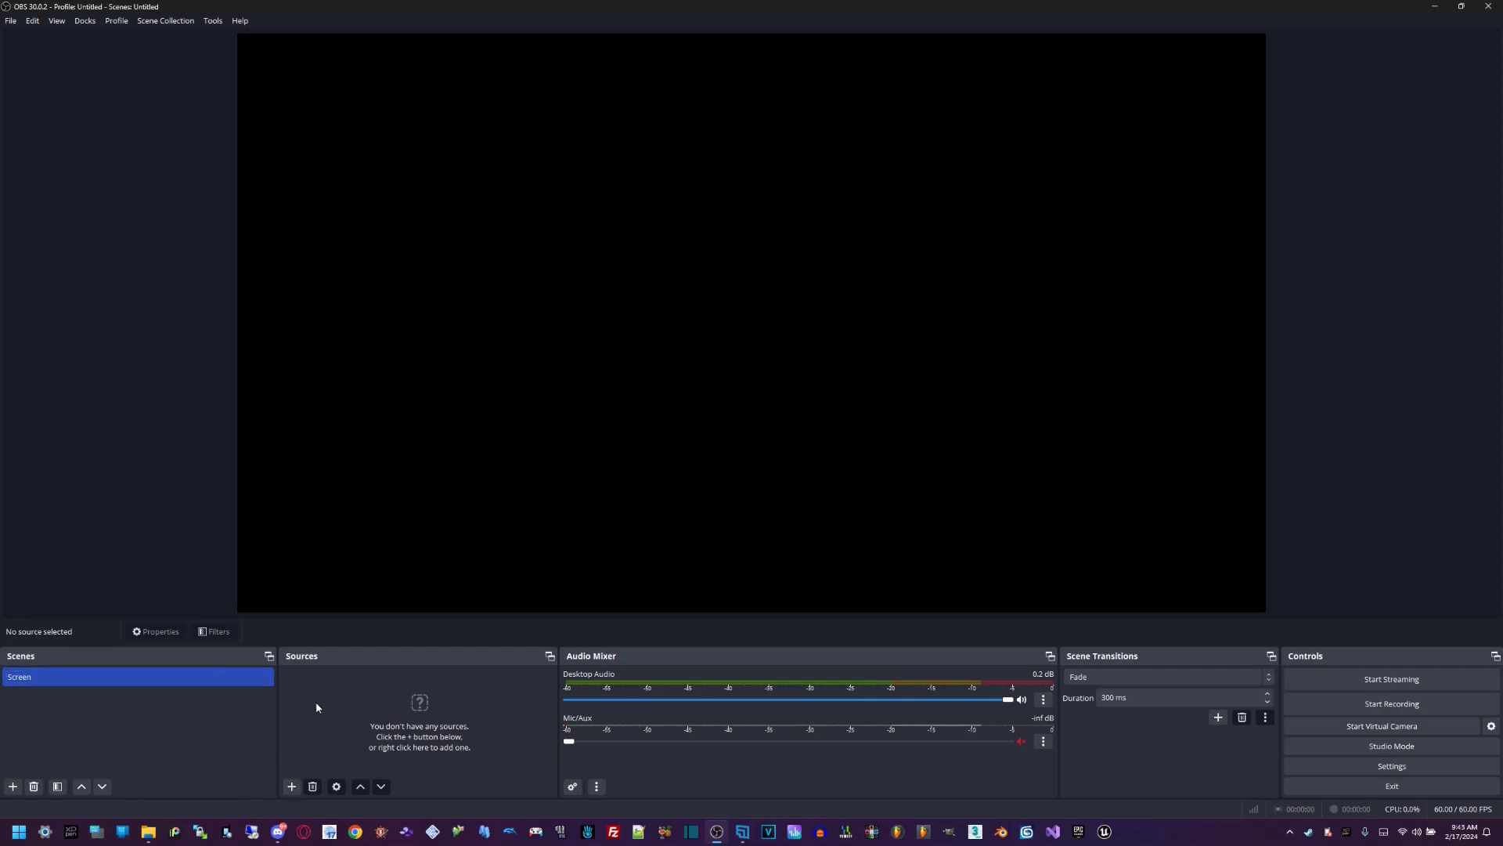
click(292, 787)
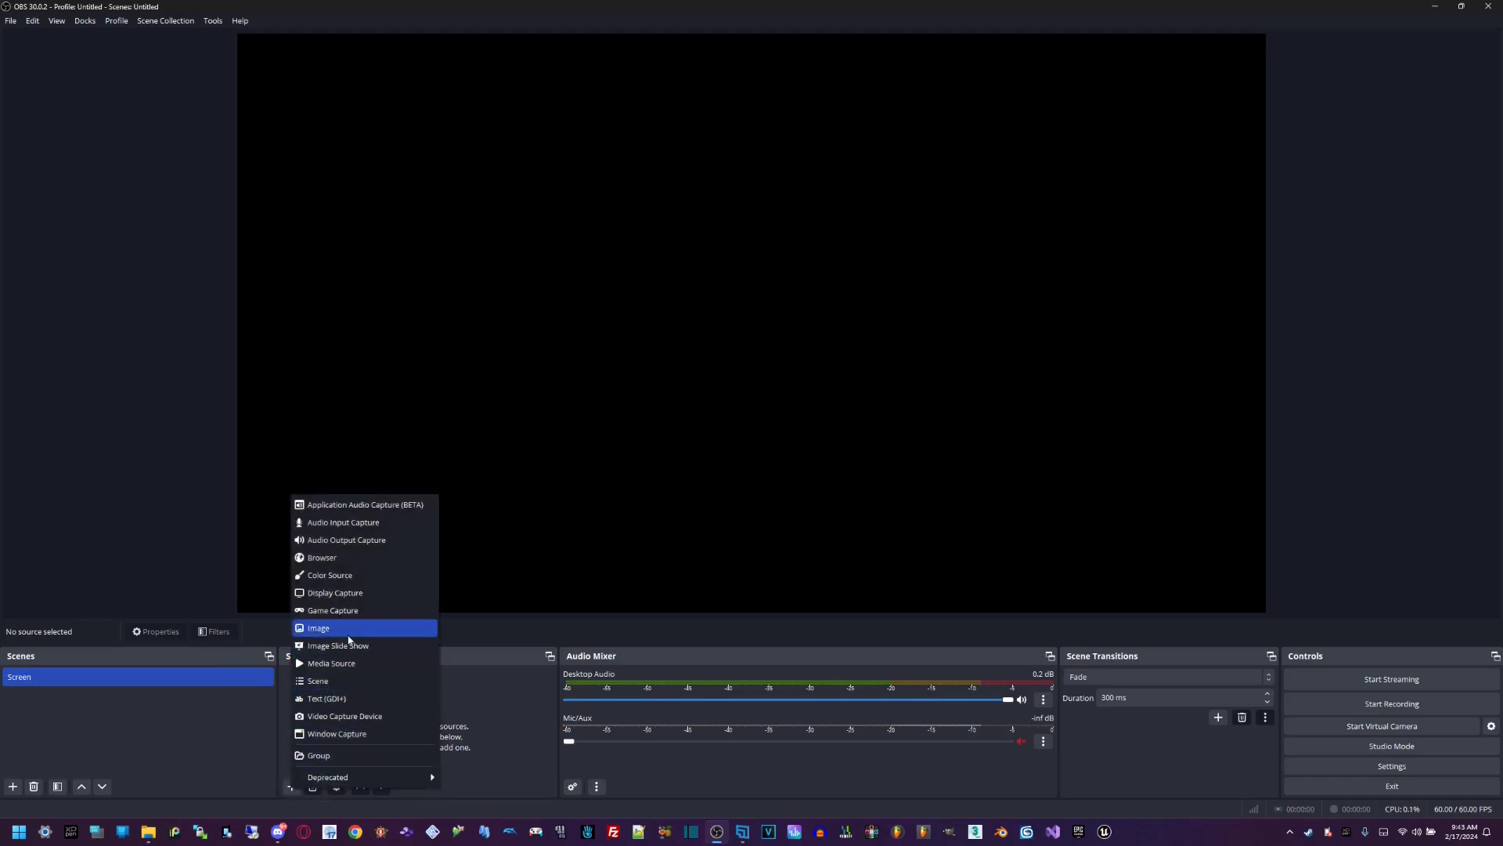
click(354, 716)
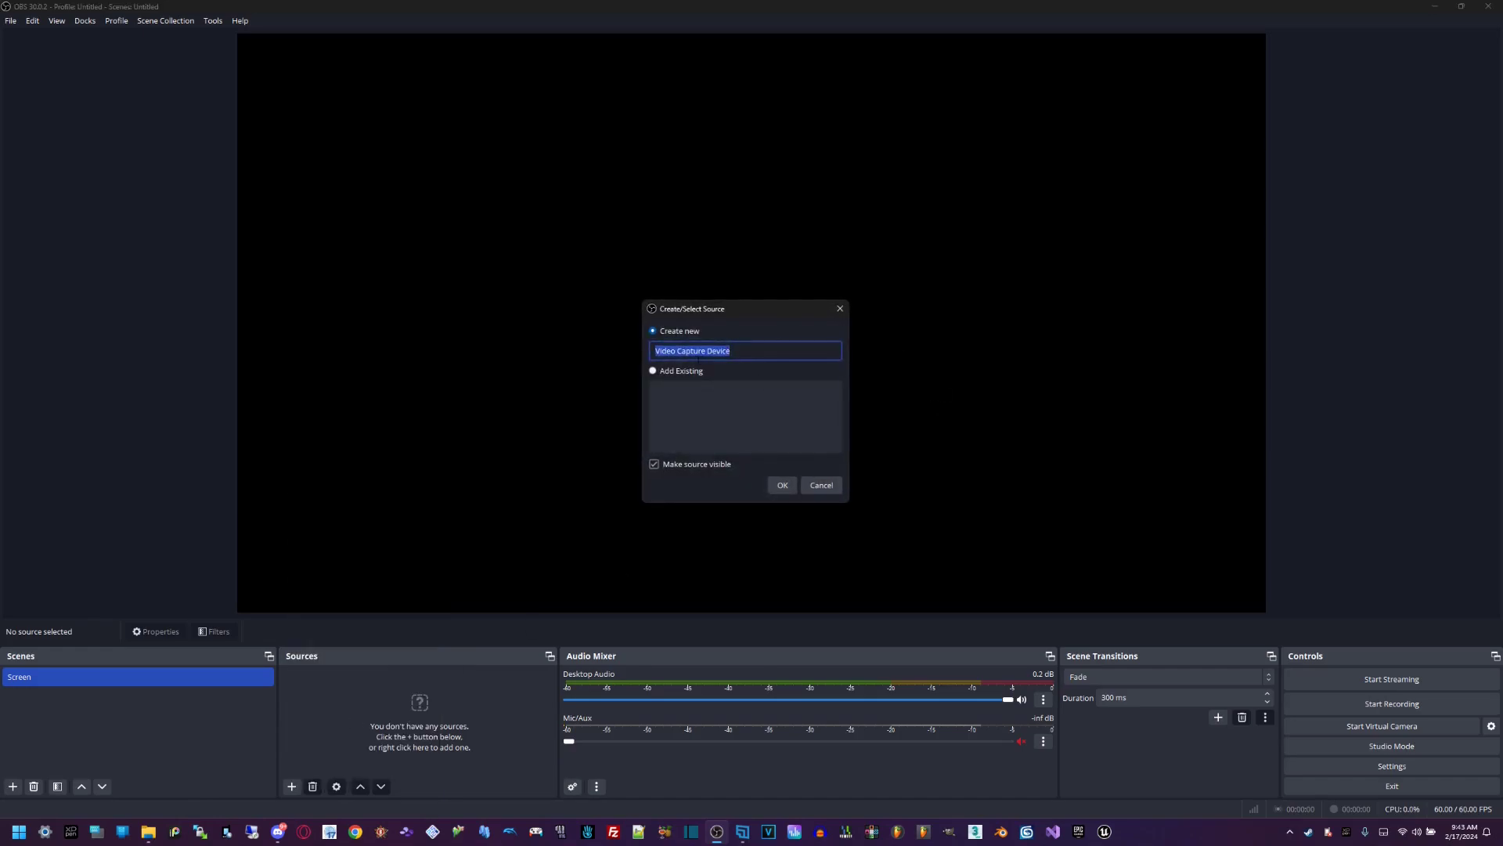
text(V)
Step: Create the Vivitar Capture source, keeping USB Video as its capture device
click(782, 486)
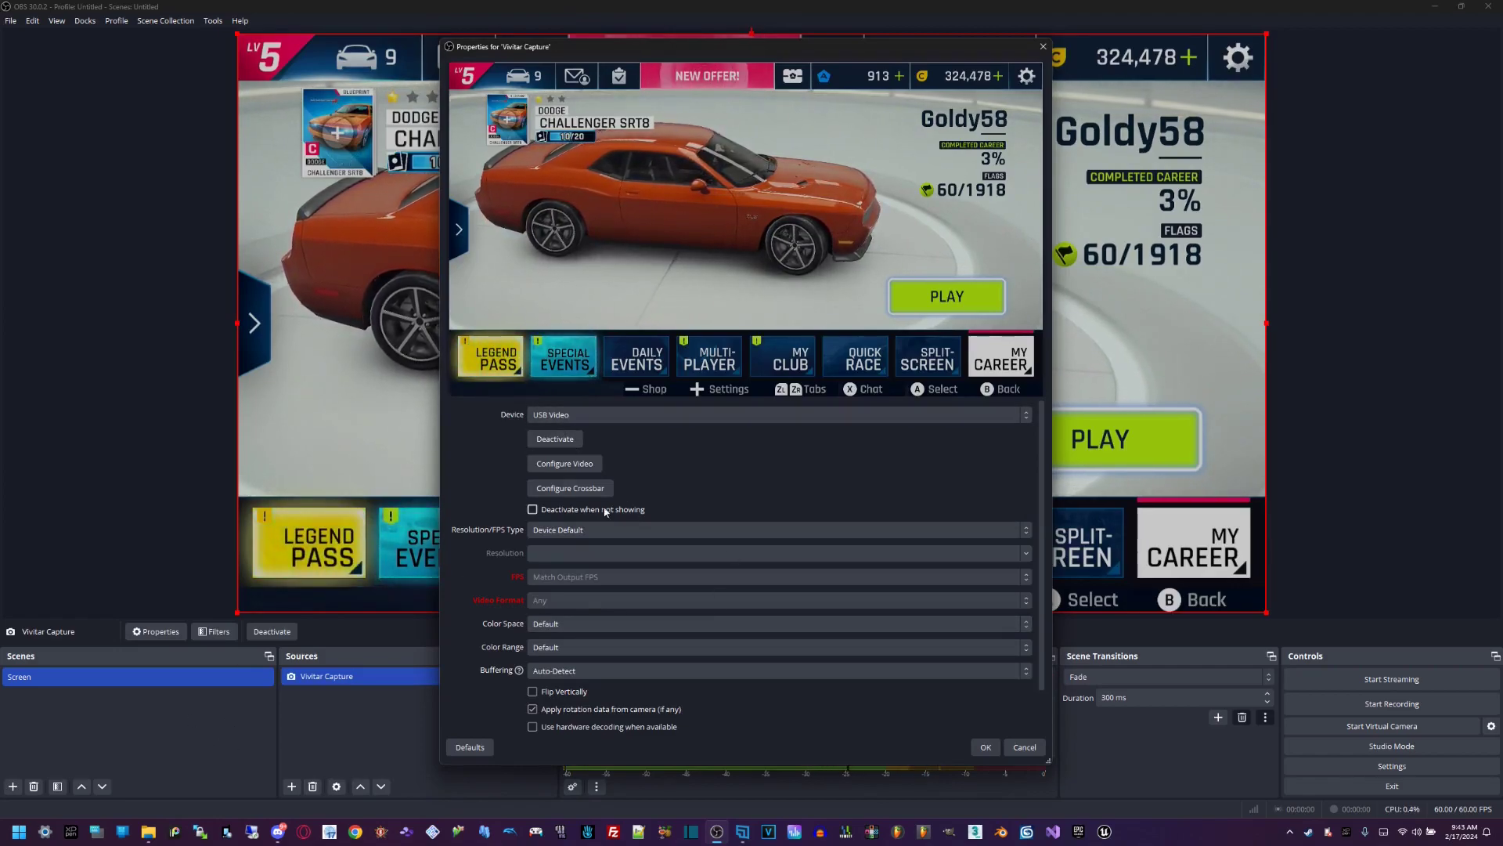
click(552, 421)
click(492, 474)
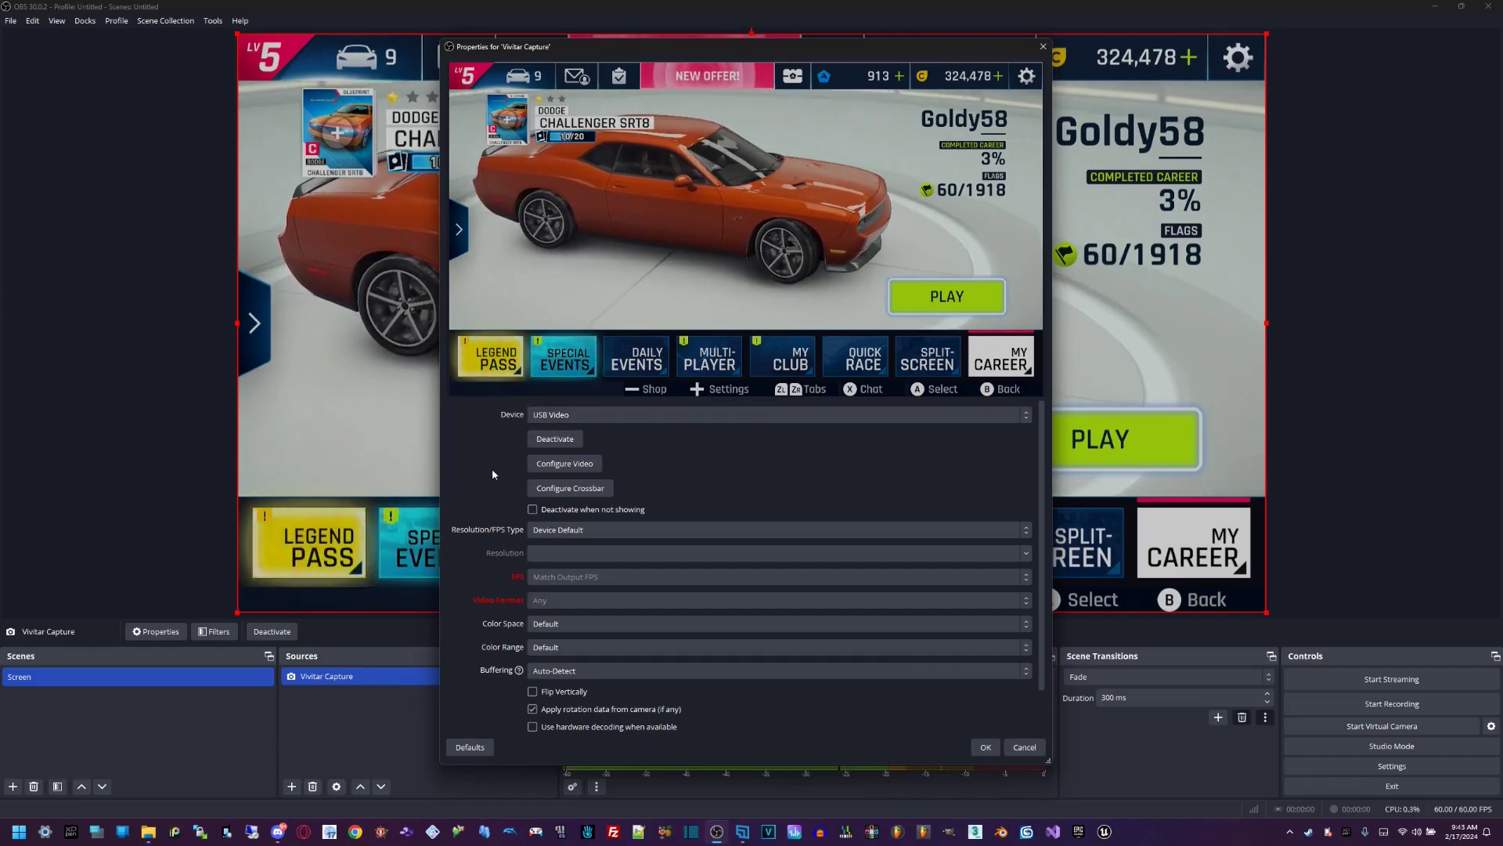
click(575, 419)
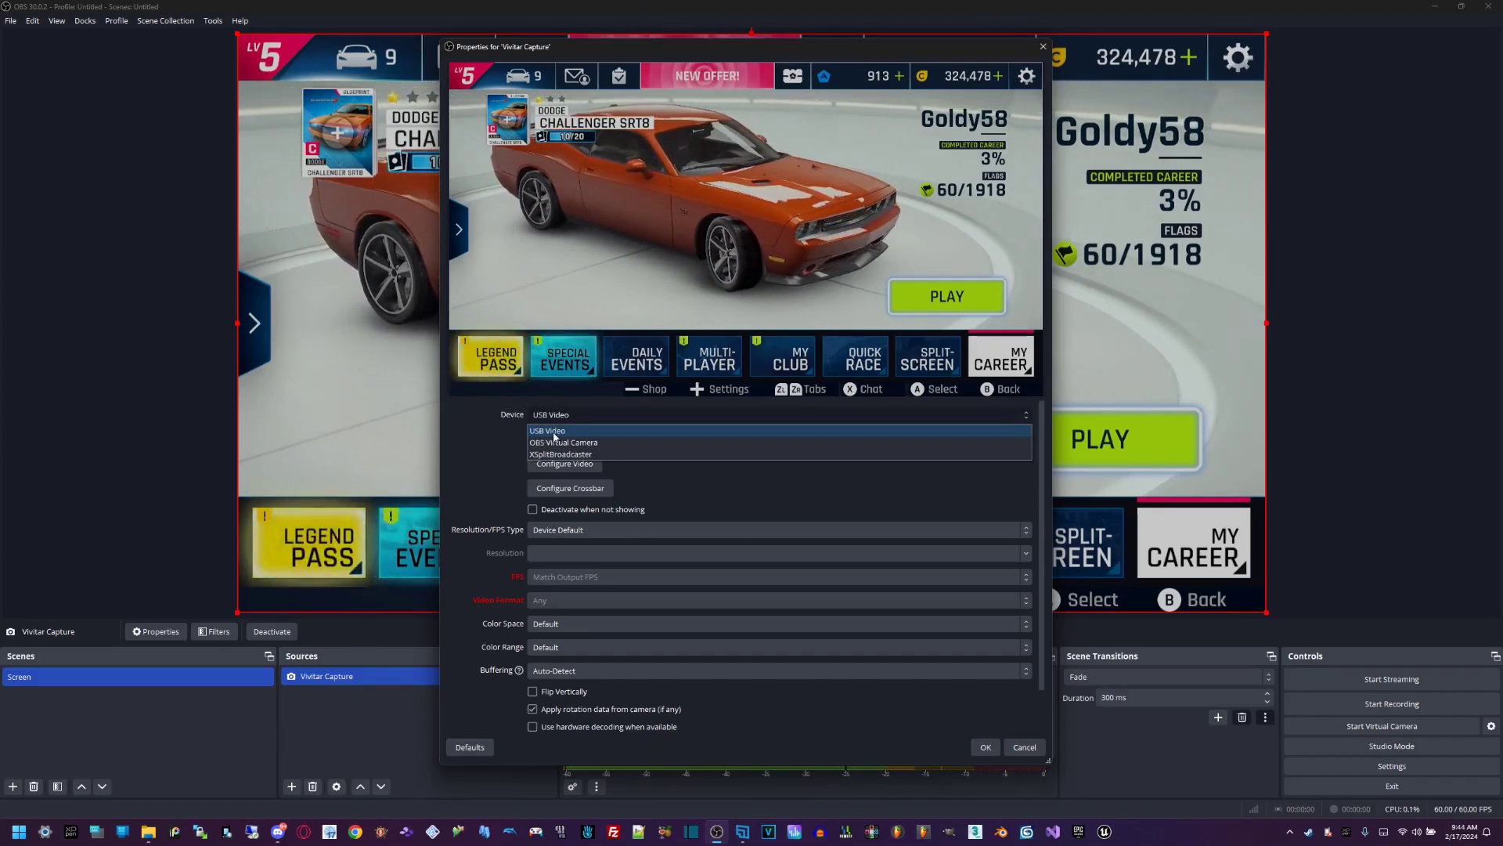
click(555, 432)
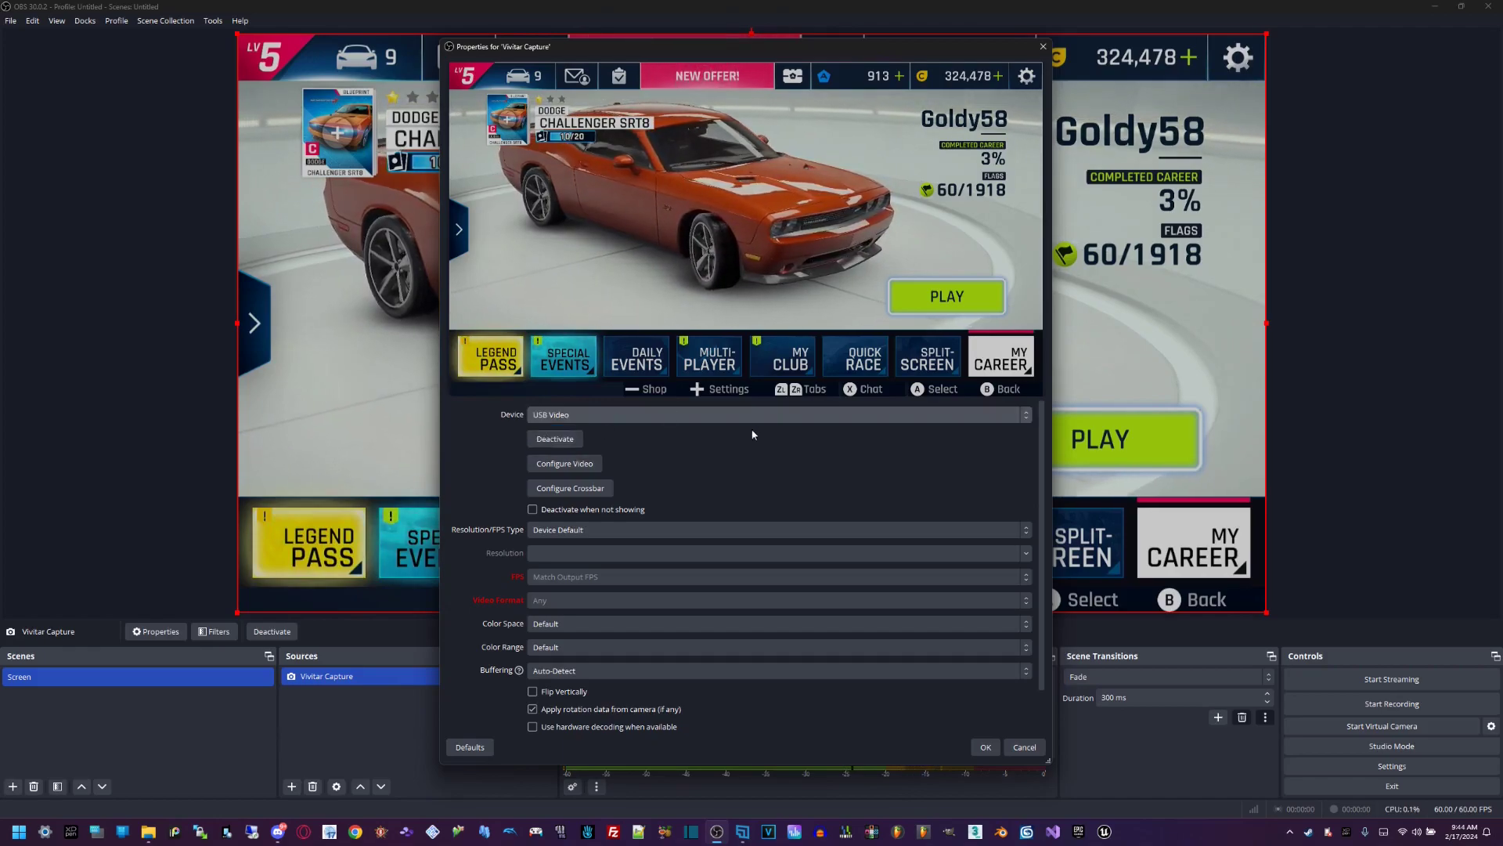
Step: Move the Properties window to the left edge and scroll through its settings
drag(725, 44, 748, 69)
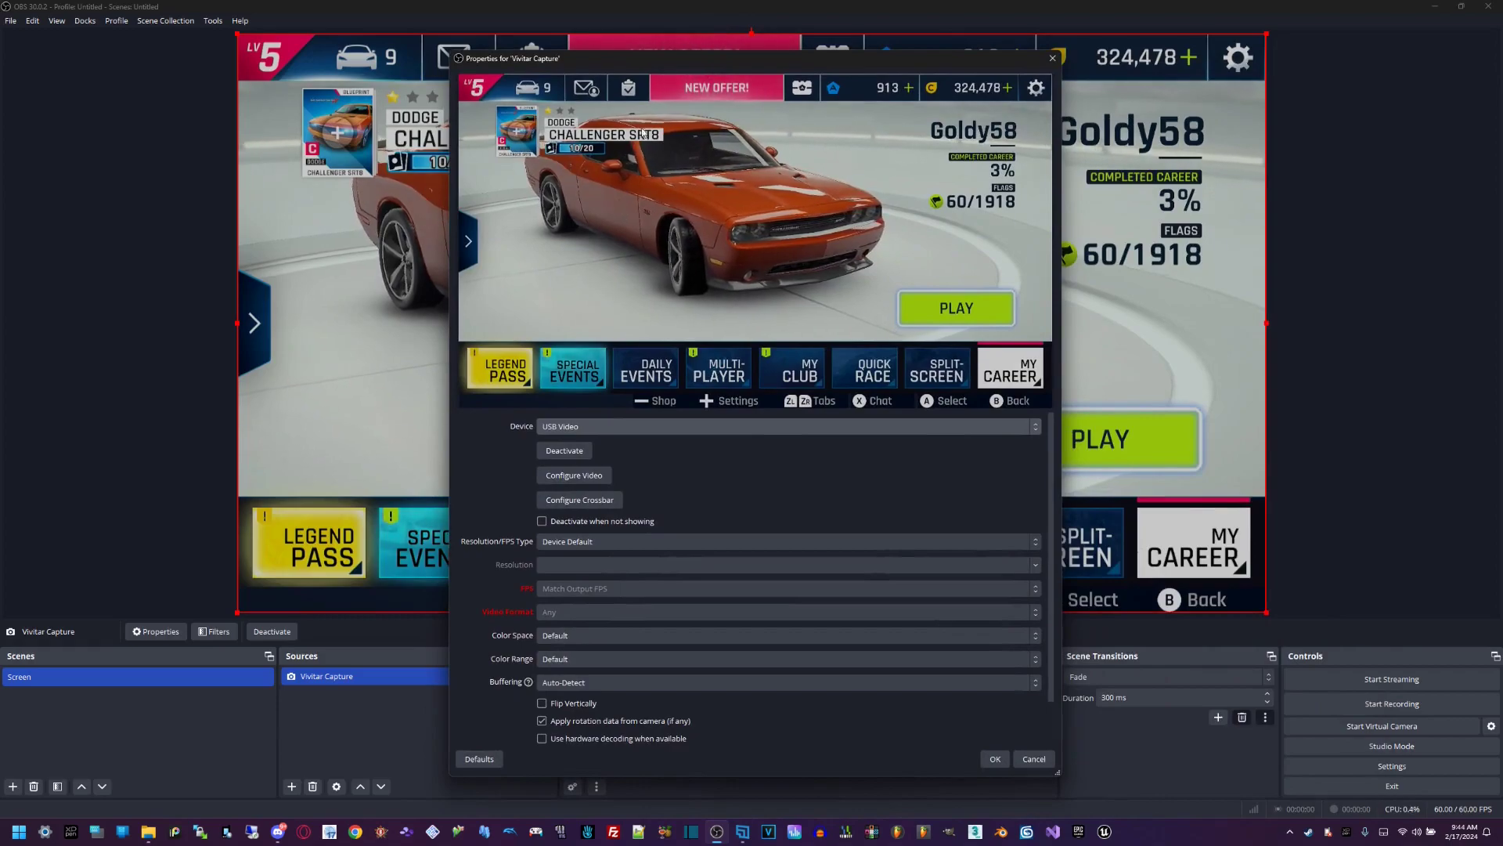
drag(634, 59, 506, 85)
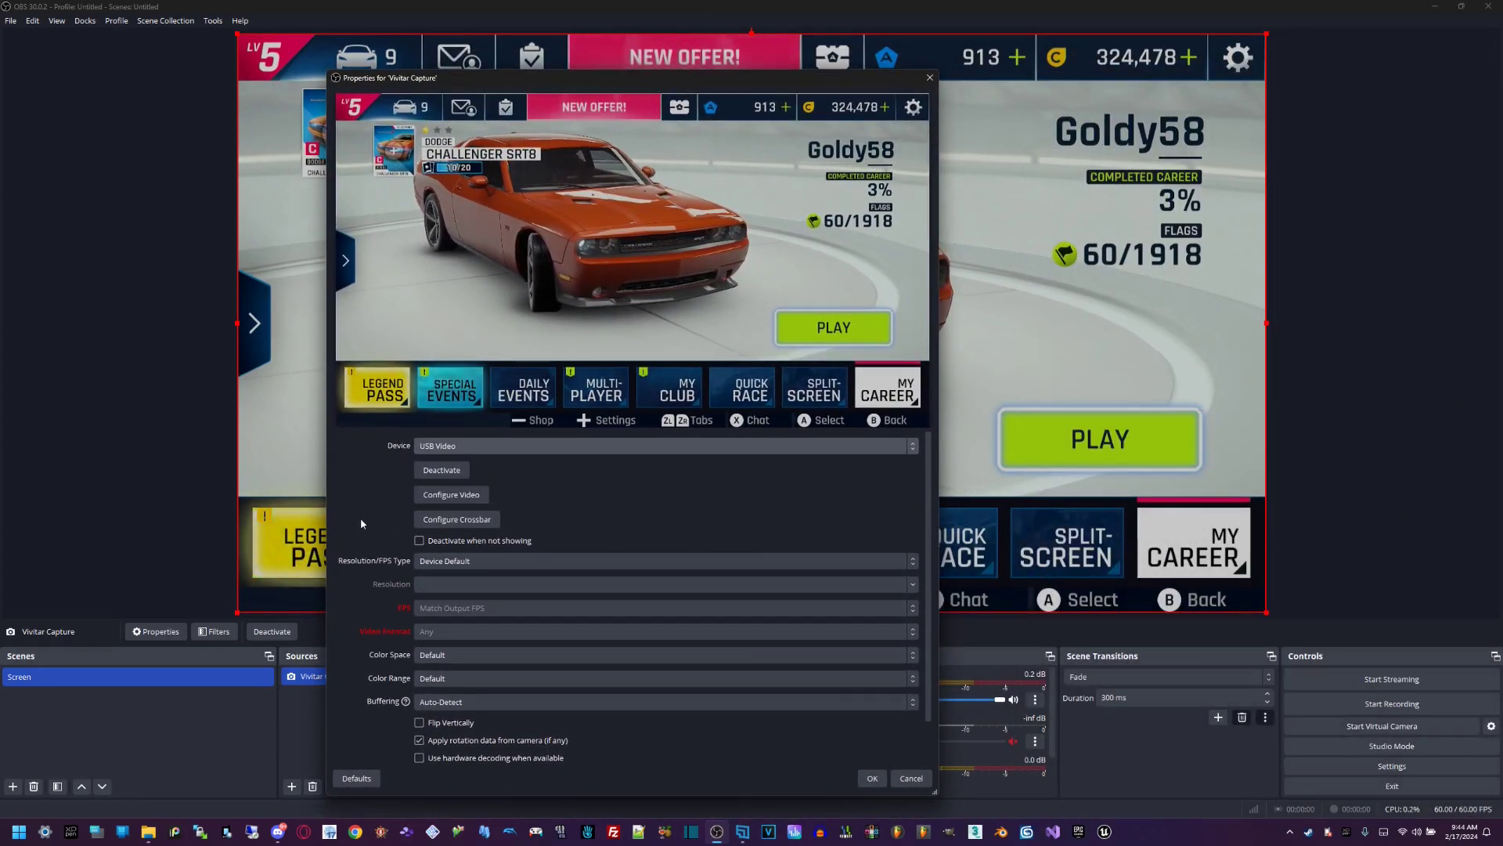
scroll(360, 524, down, 2)
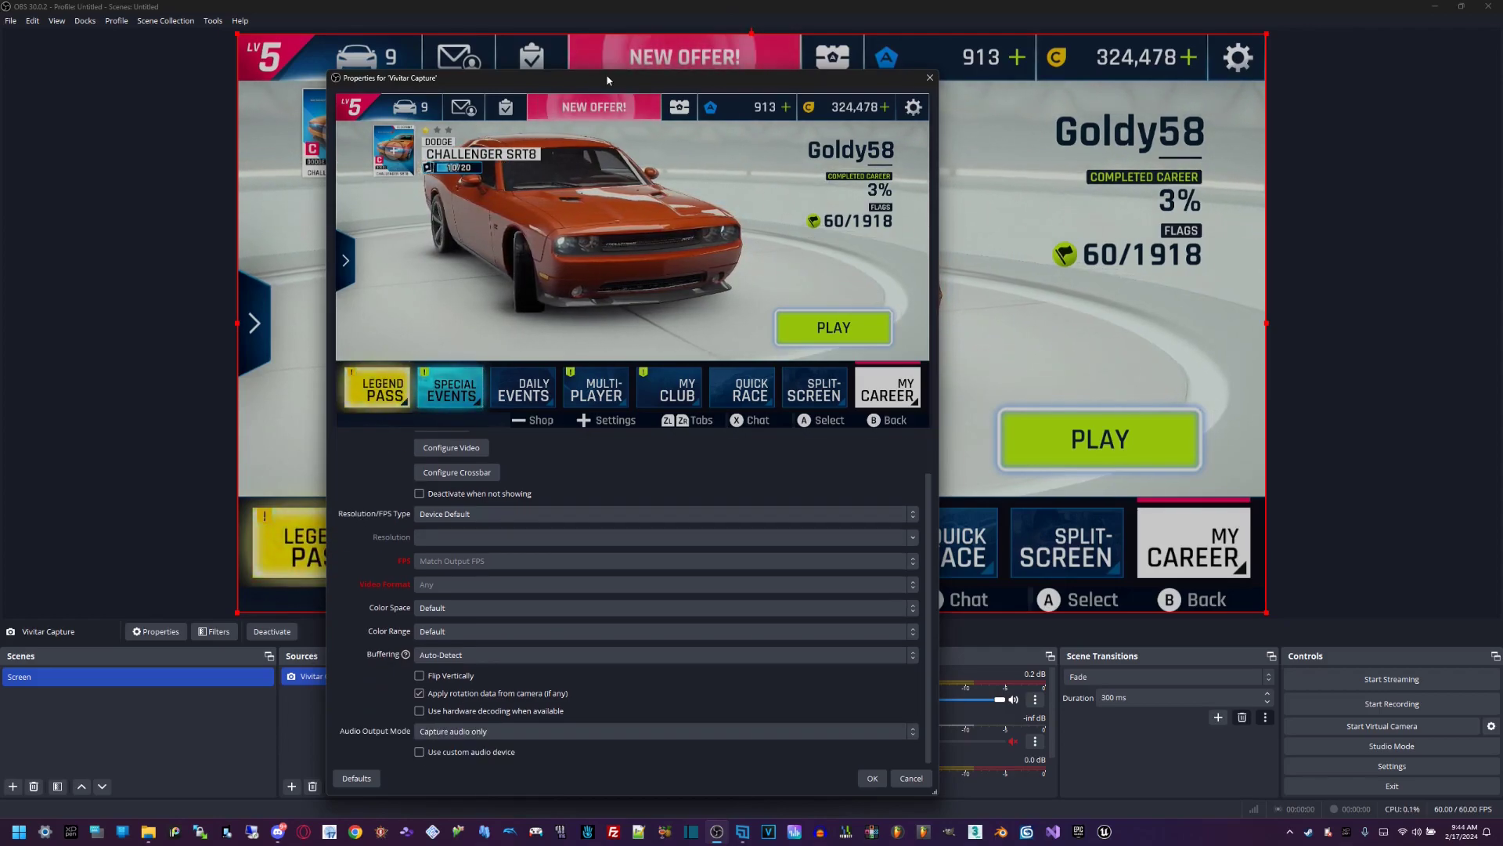
drag(608, 74, 269, 39)
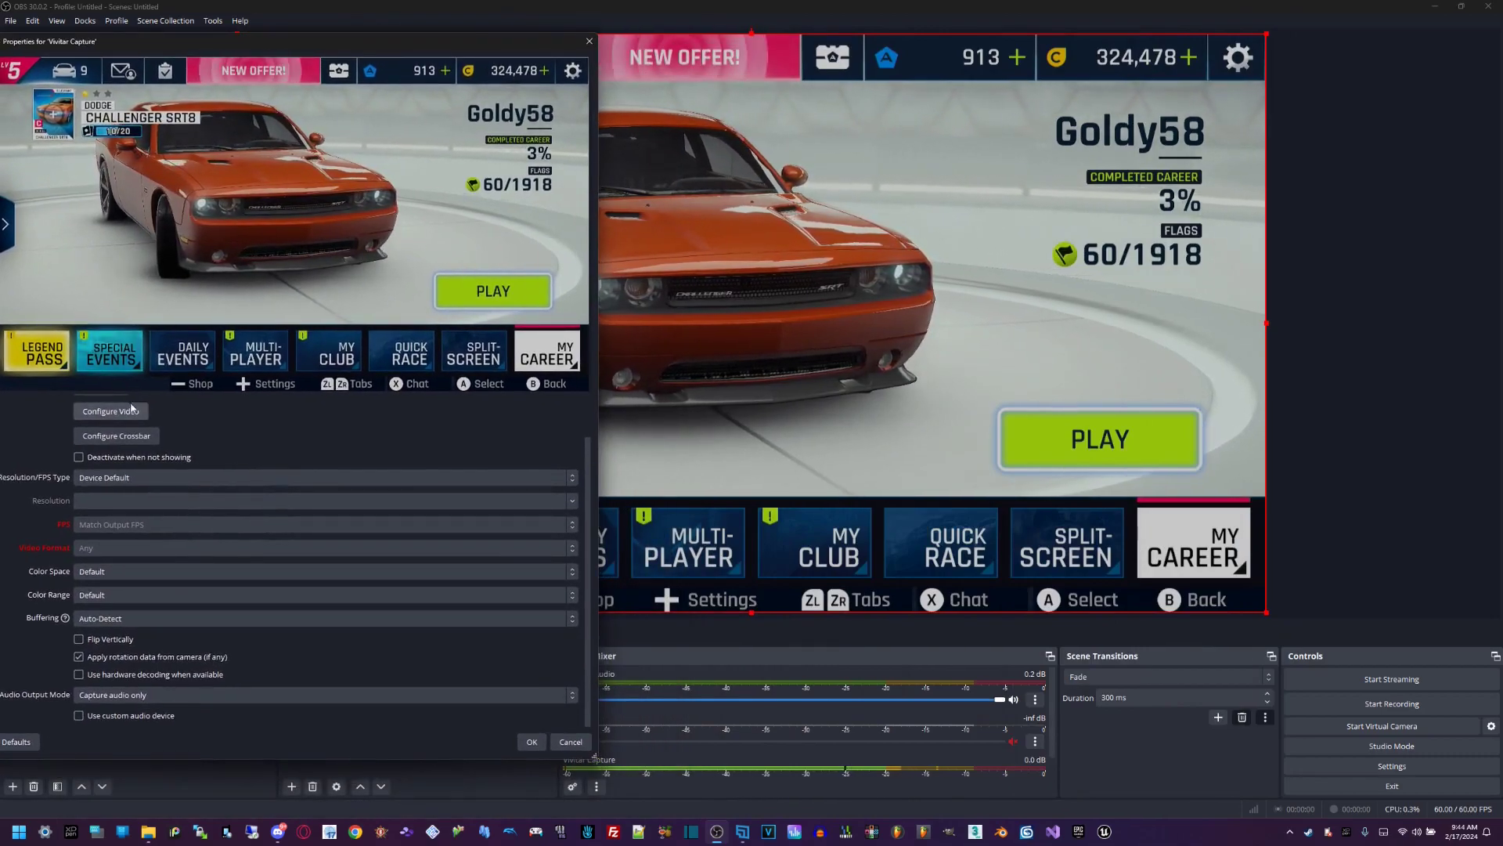
Step: Push the Properties window to the top and shrink it, revealing the game preview and mixer
scroll(132, 413, up, 1)
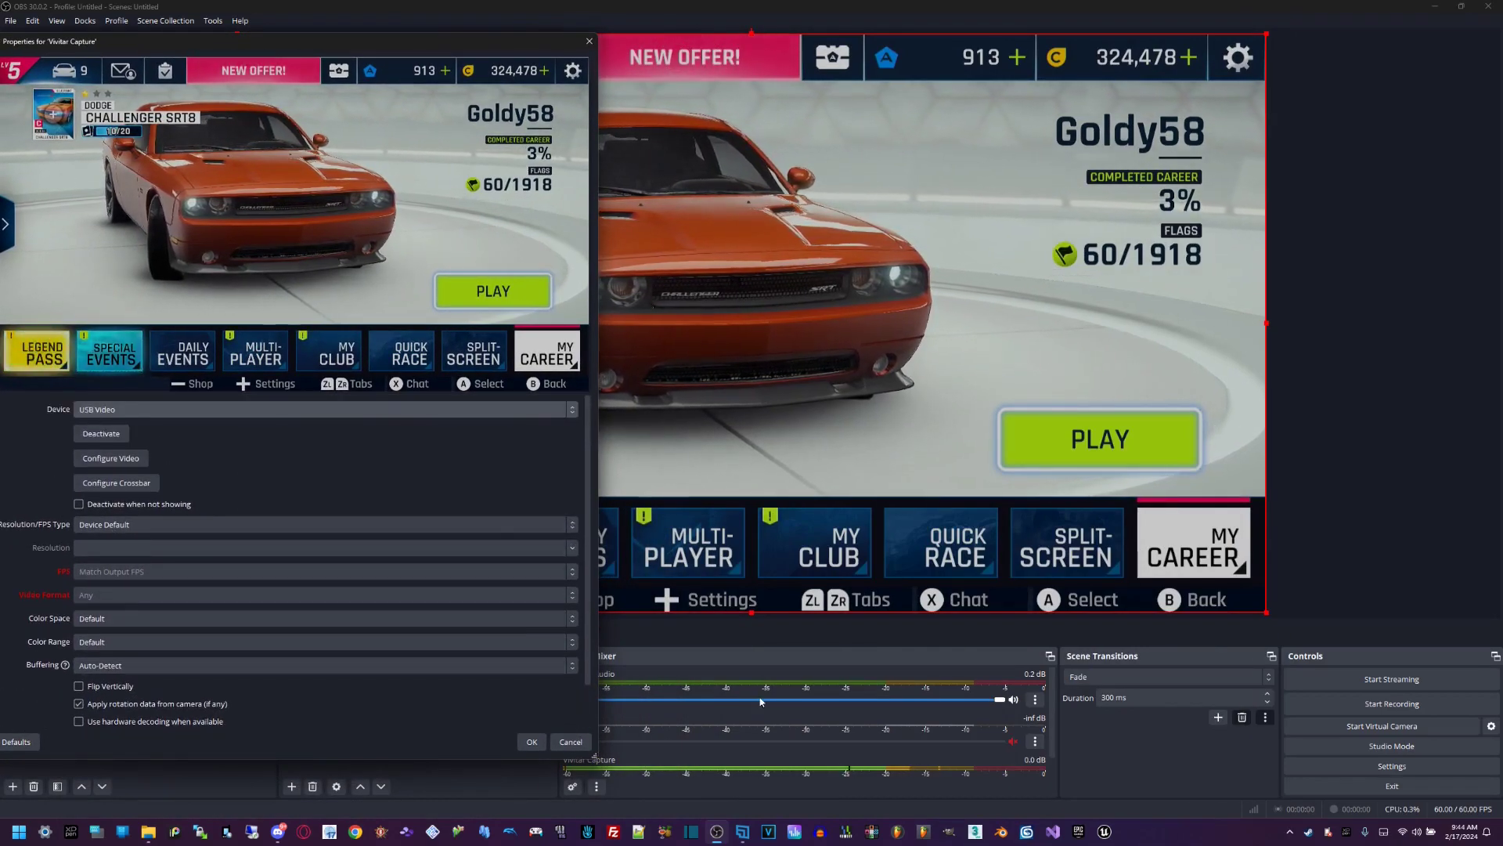
drag(556, 40, 543, 12)
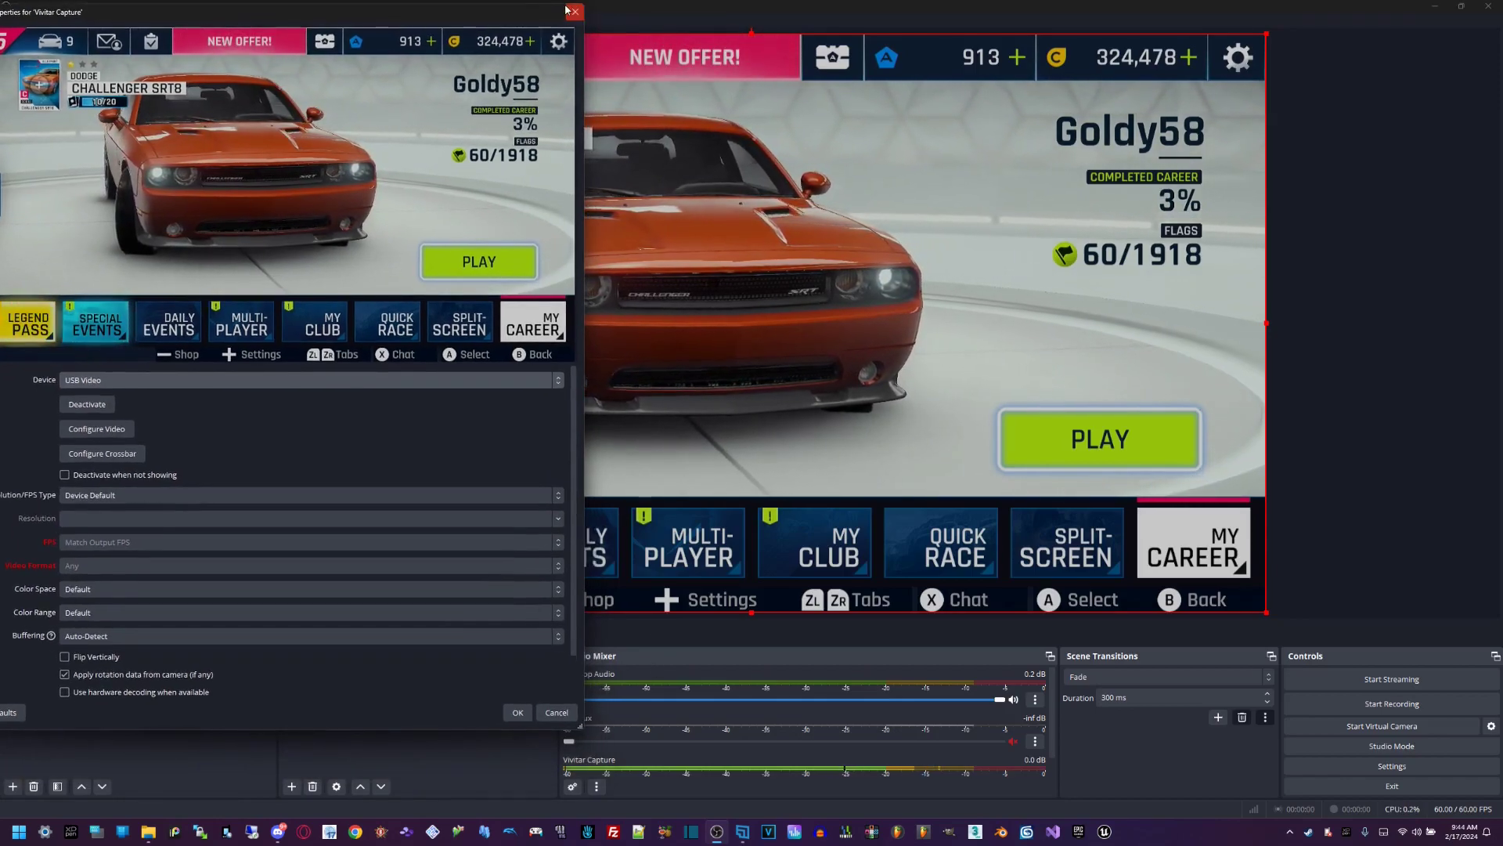
drag(583, 2, 1253, 71)
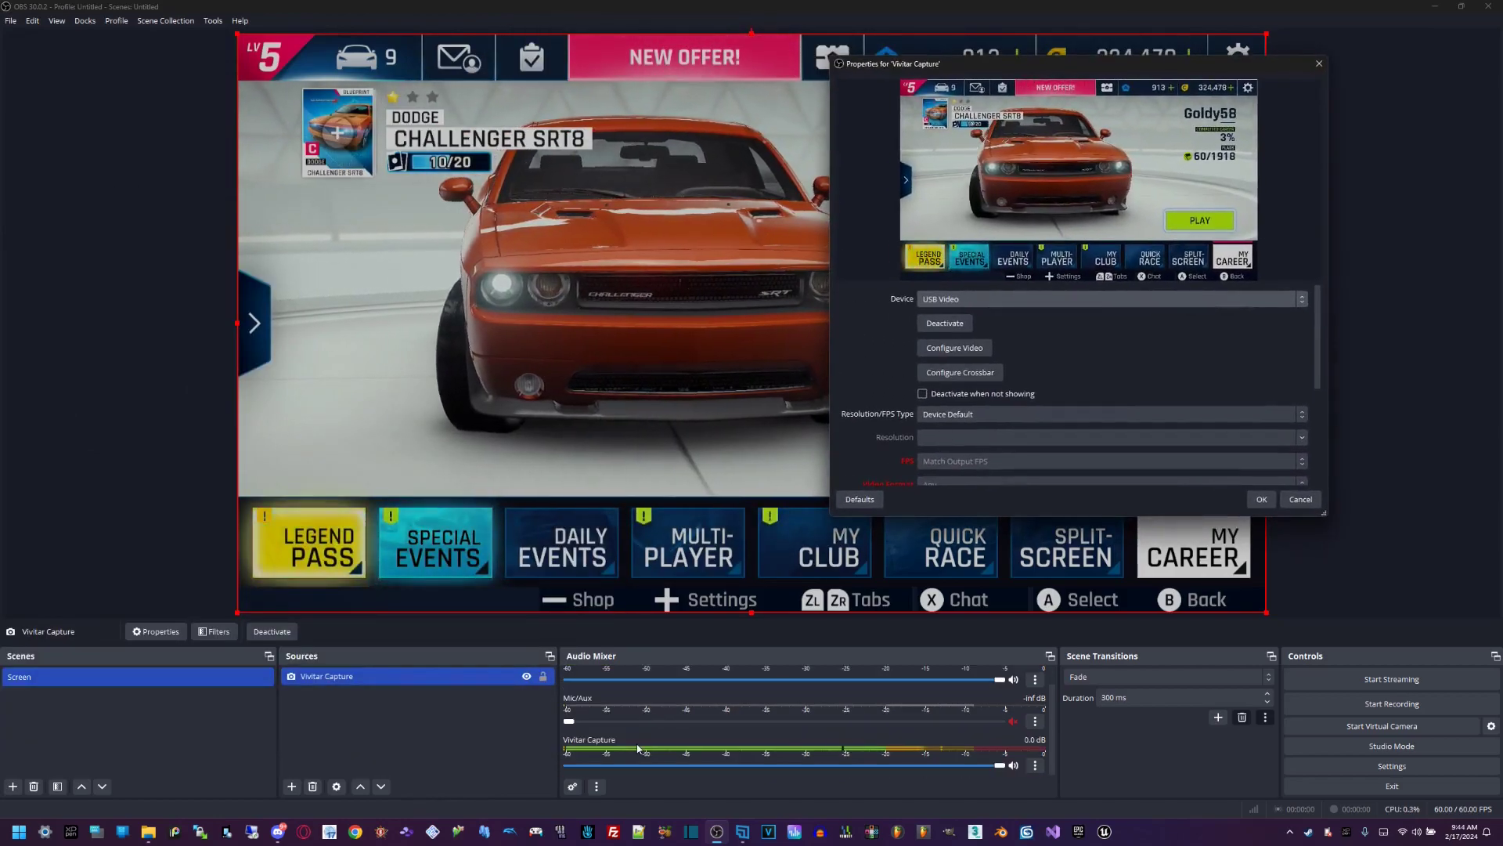
scroll(630, 736, up, 1)
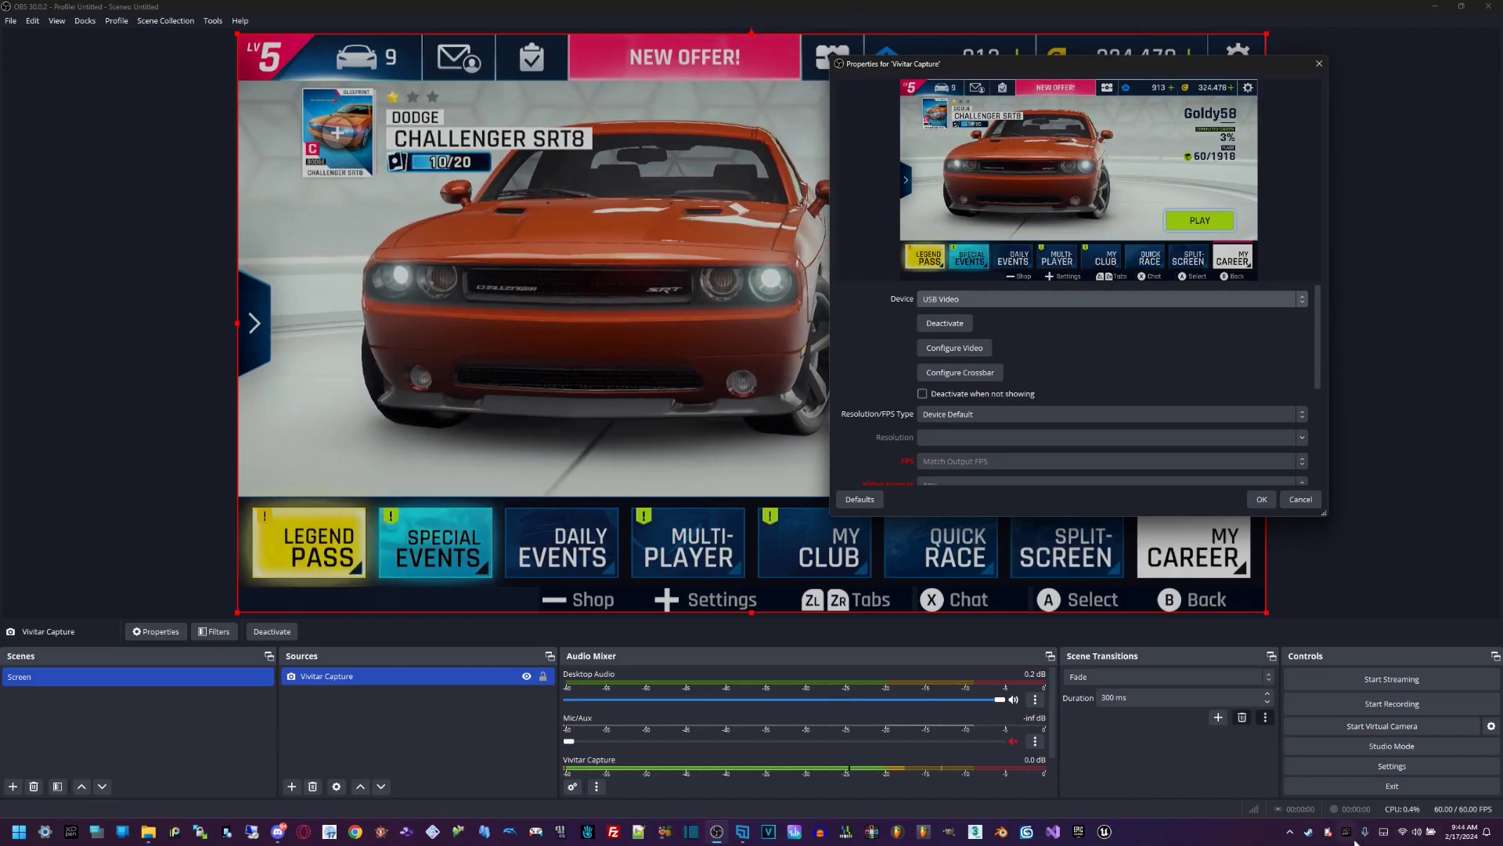
scroll(743, 735, down, 1)
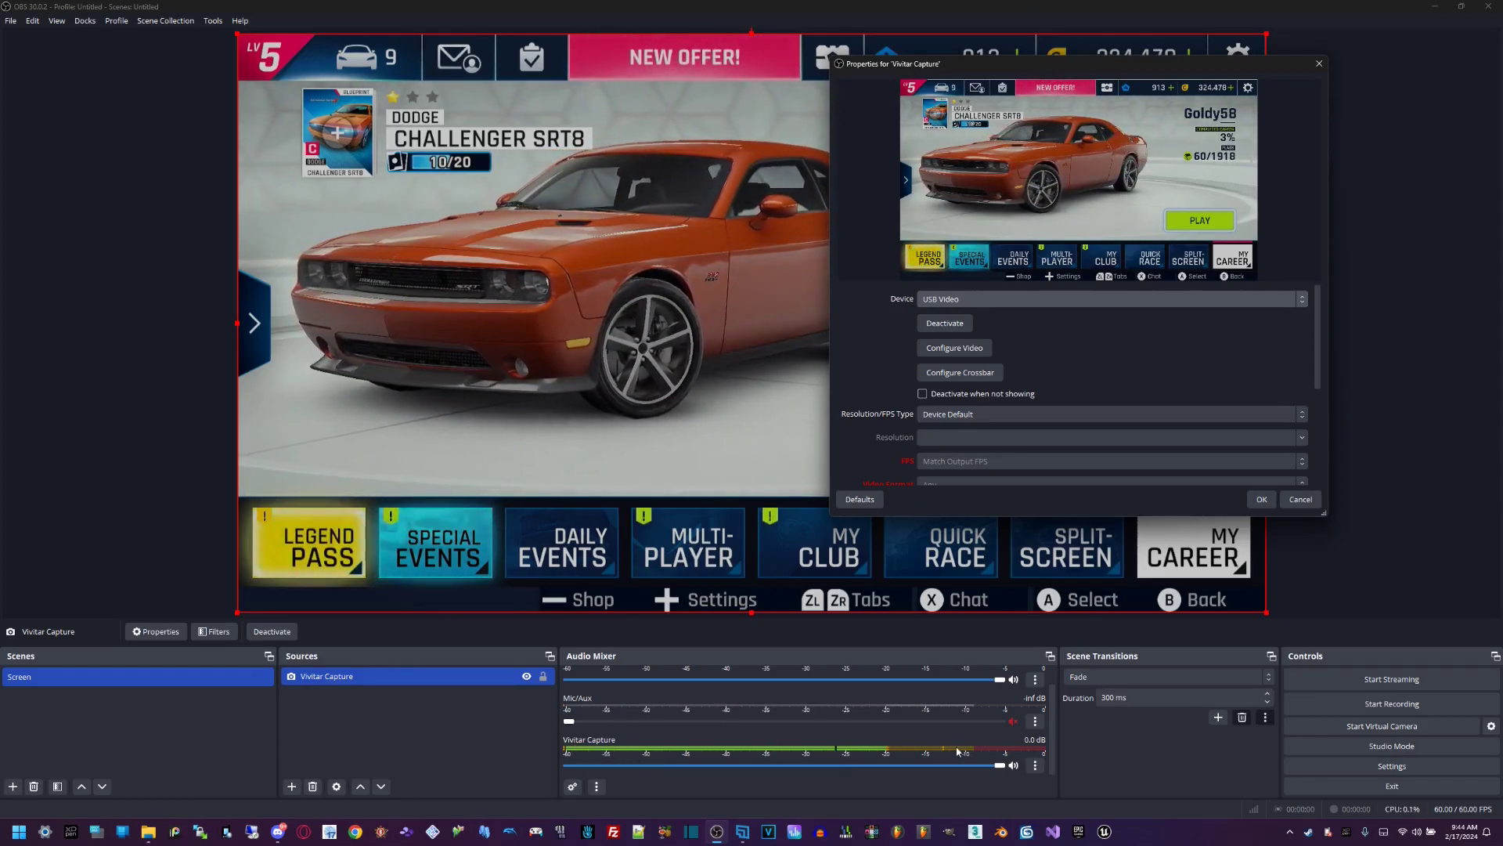
Step: Close the Vivitar Capture properties with OK, keeping its settings
click(347, 681)
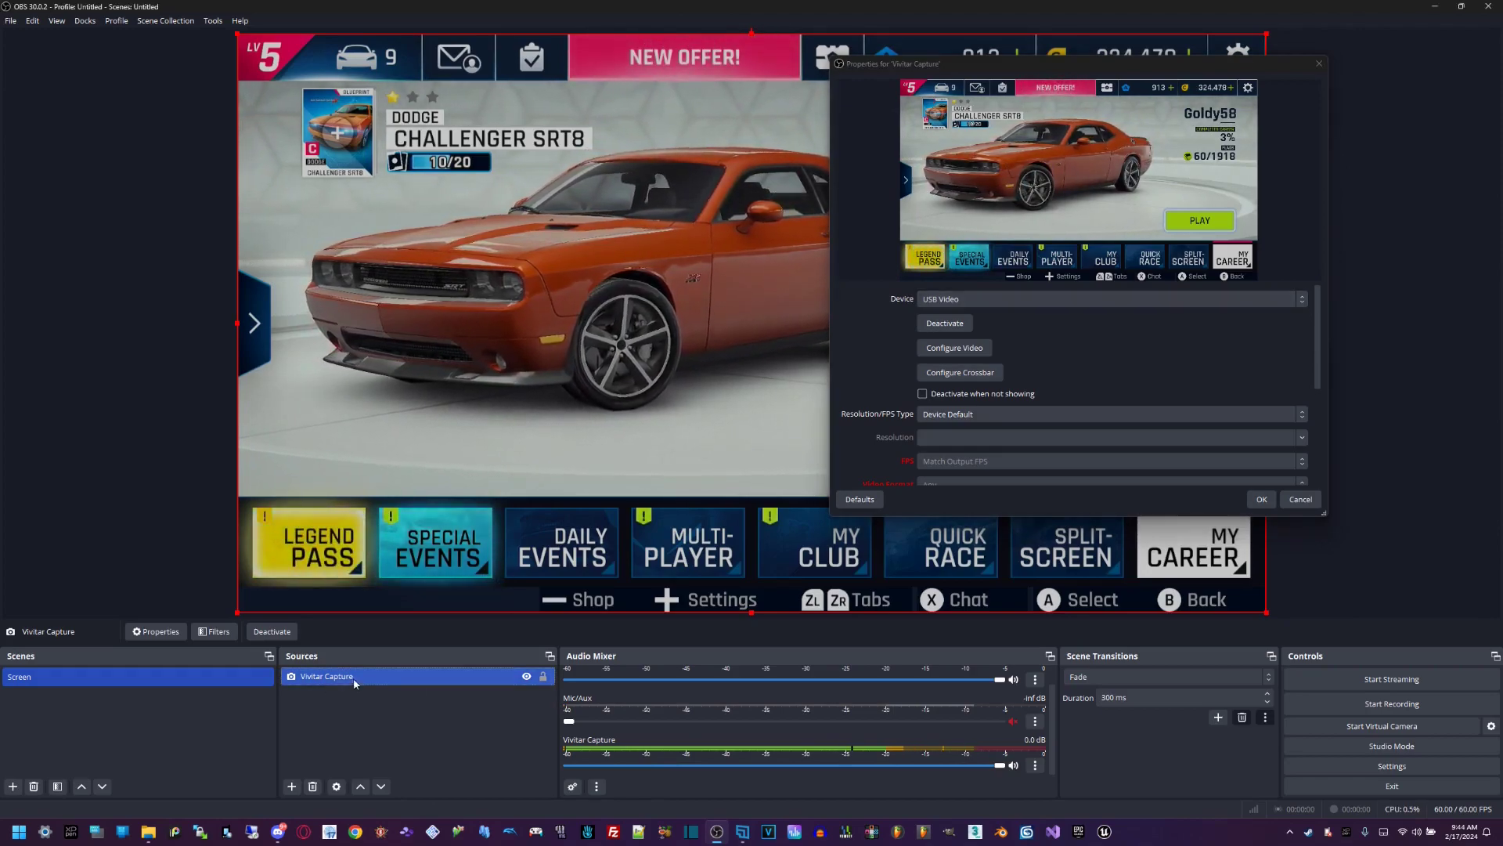
right_click(354, 680)
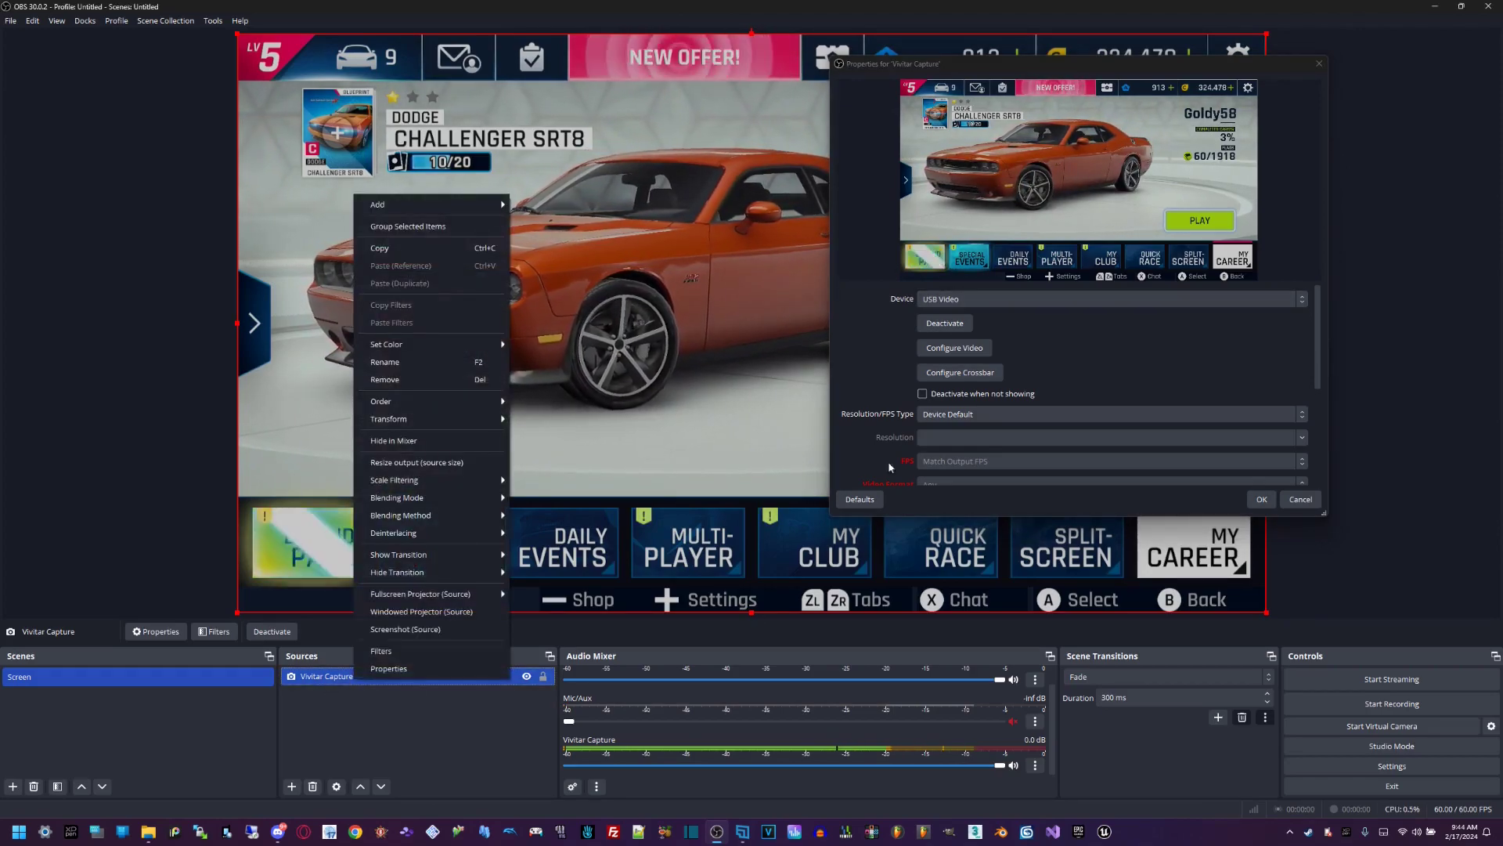
click(1262, 499)
Step: Rename the source from 'Vivitar Capture' to 'Vivitar Capture 2'
right_click(356, 679)
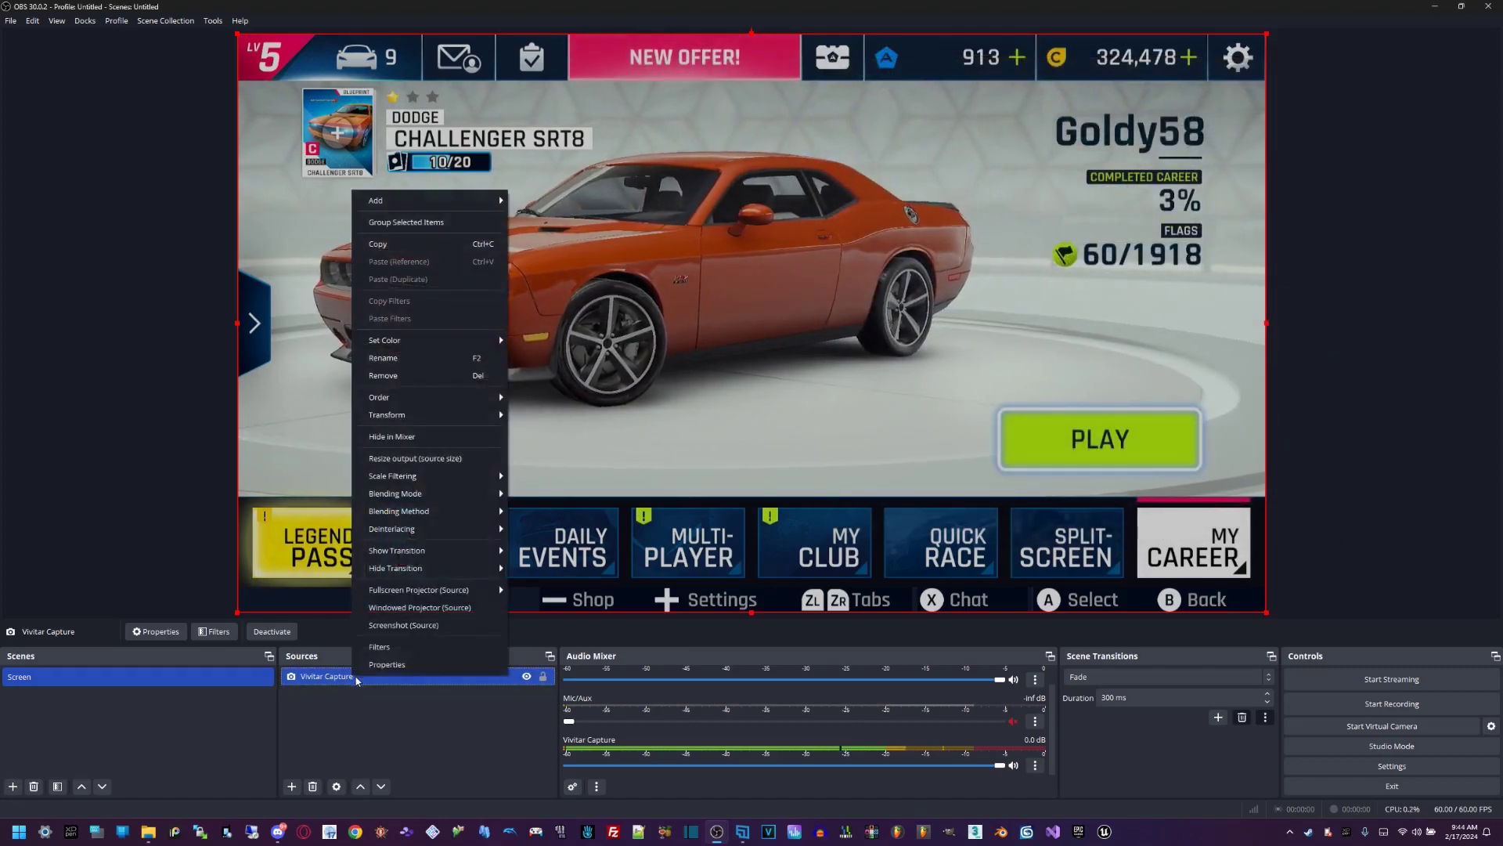
click(437, 358)
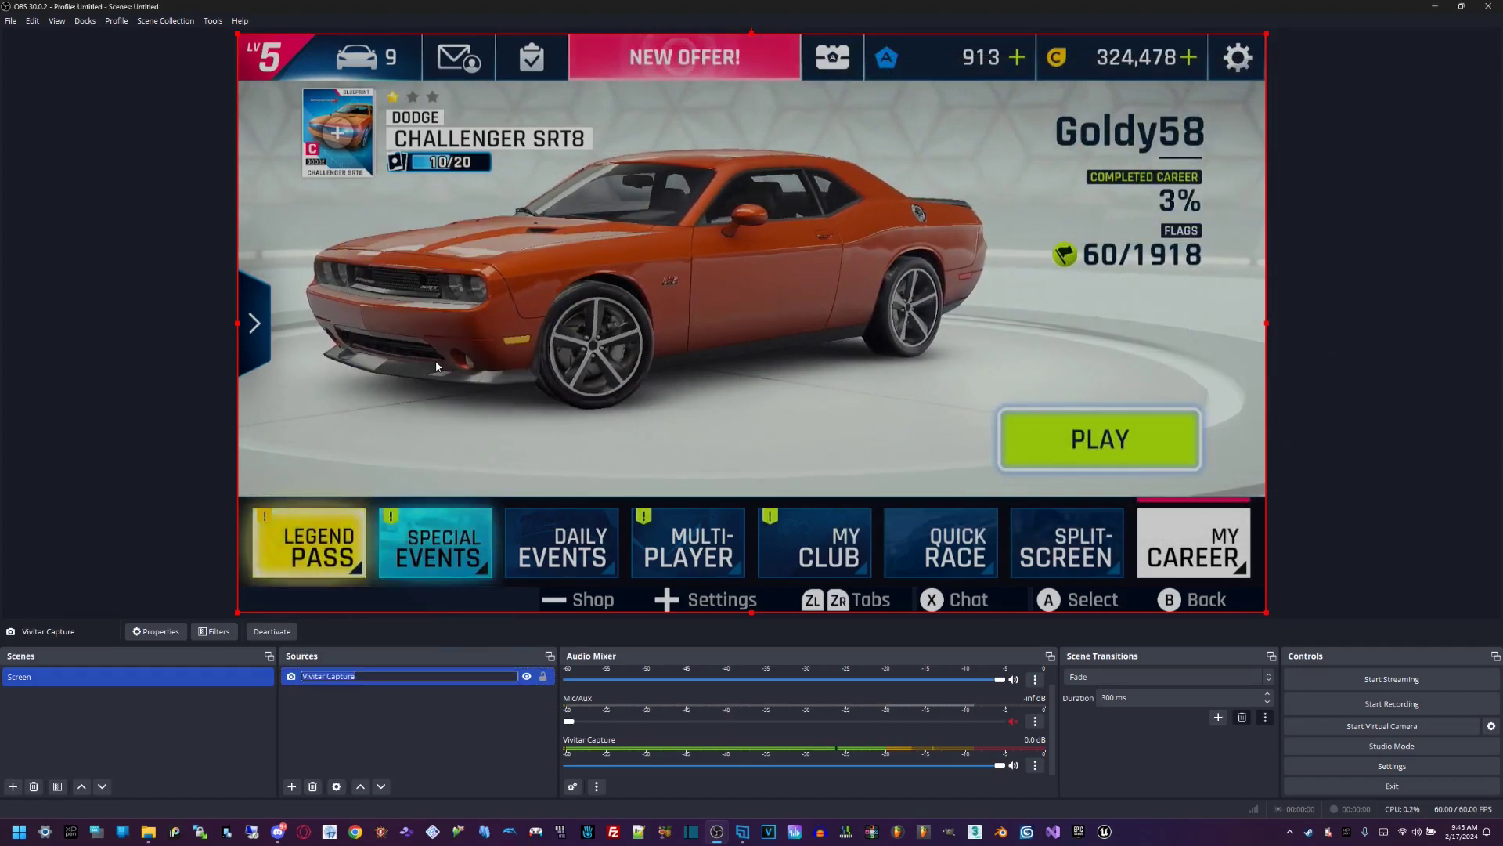
key(End)
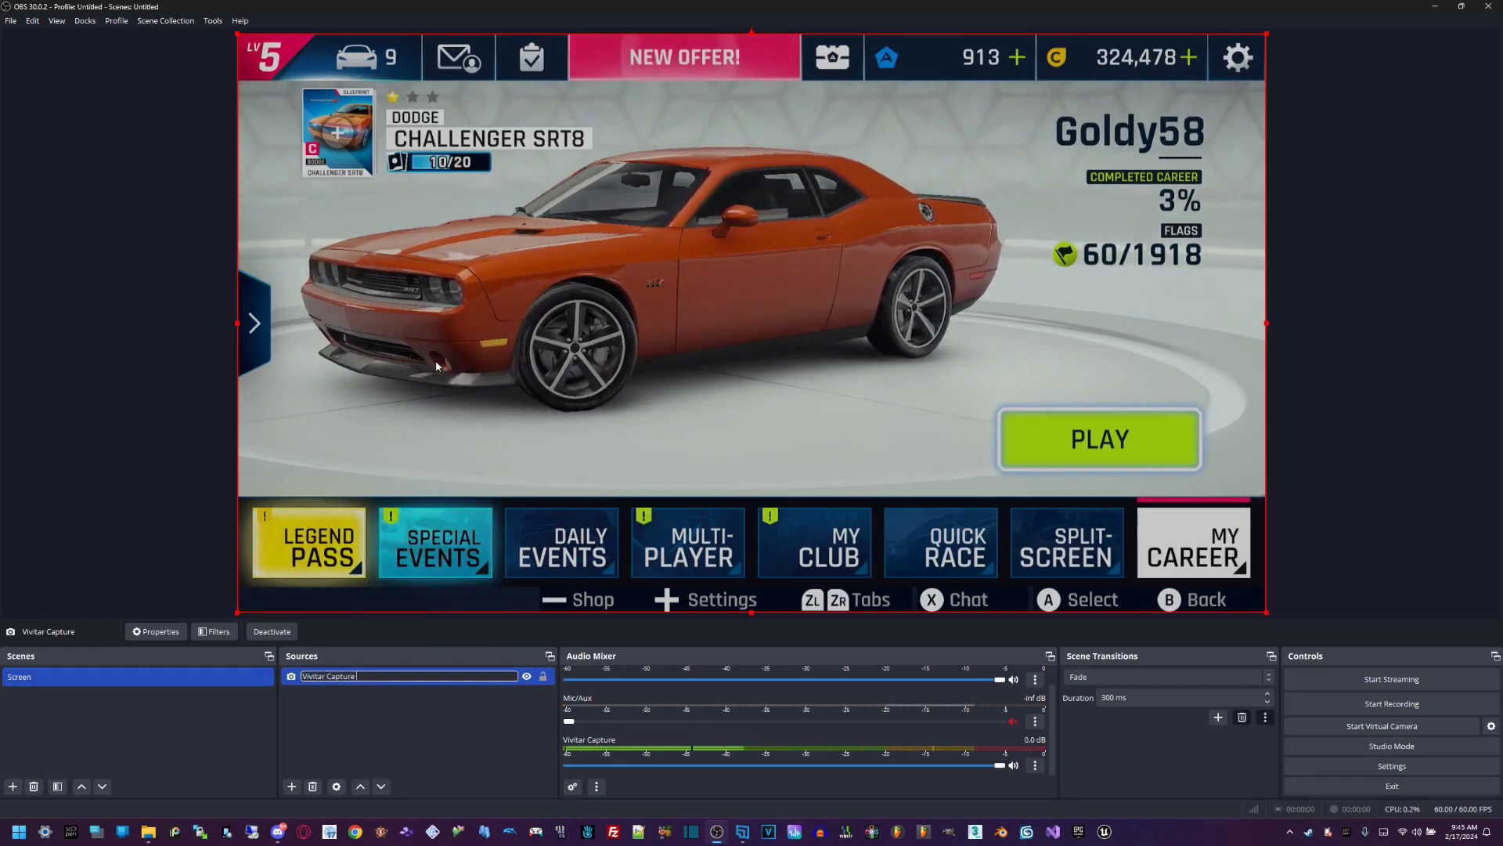
text(2)
key(Return)
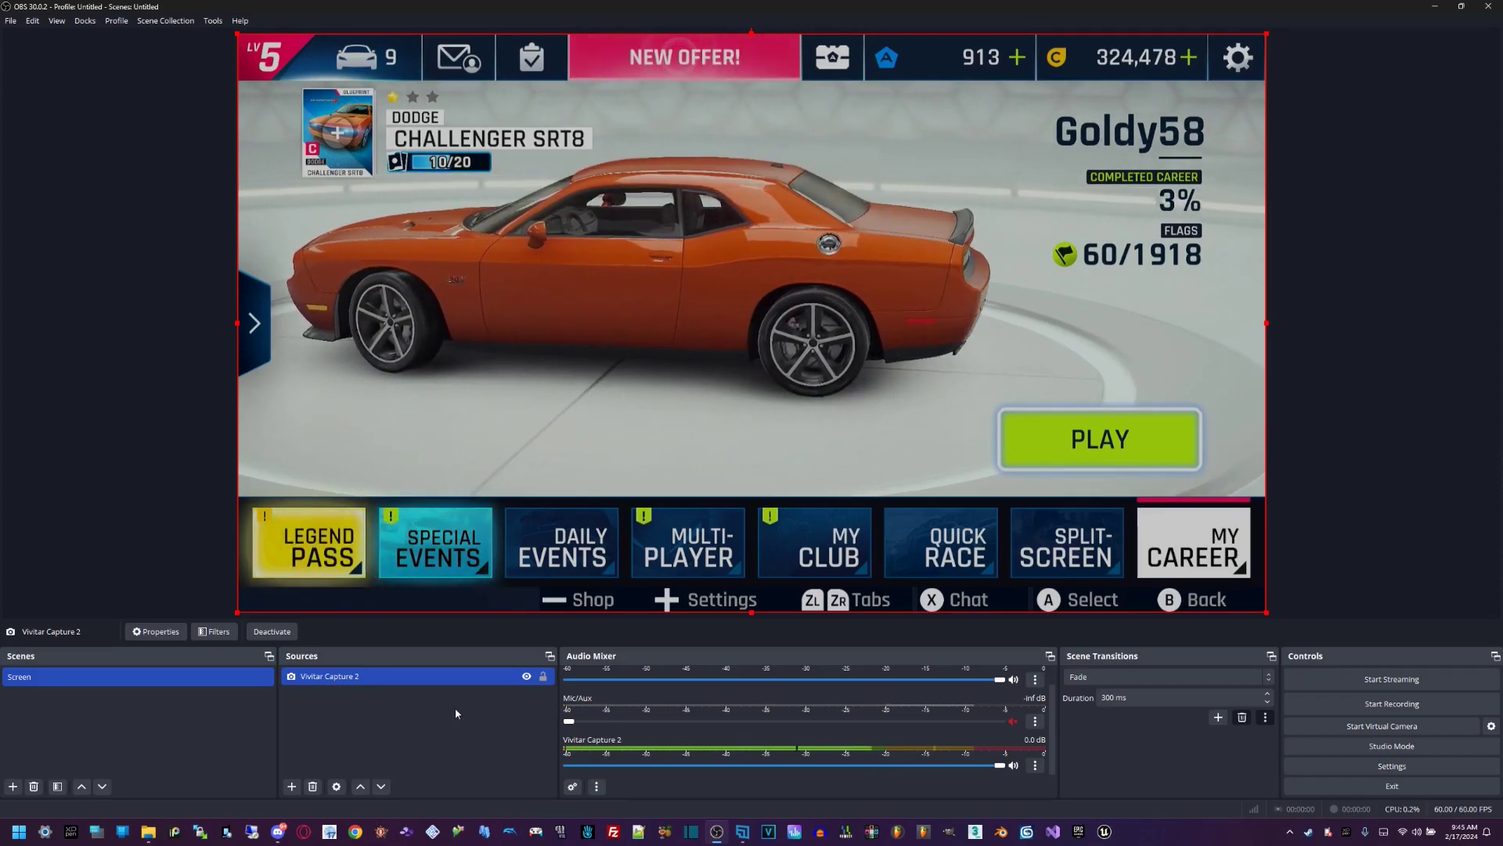
Step: Mute the Vivitar Capture 2 channel in the Audio Mixer
scroll(703, 734, up, 1)
scroll(704, 734, down, 1)
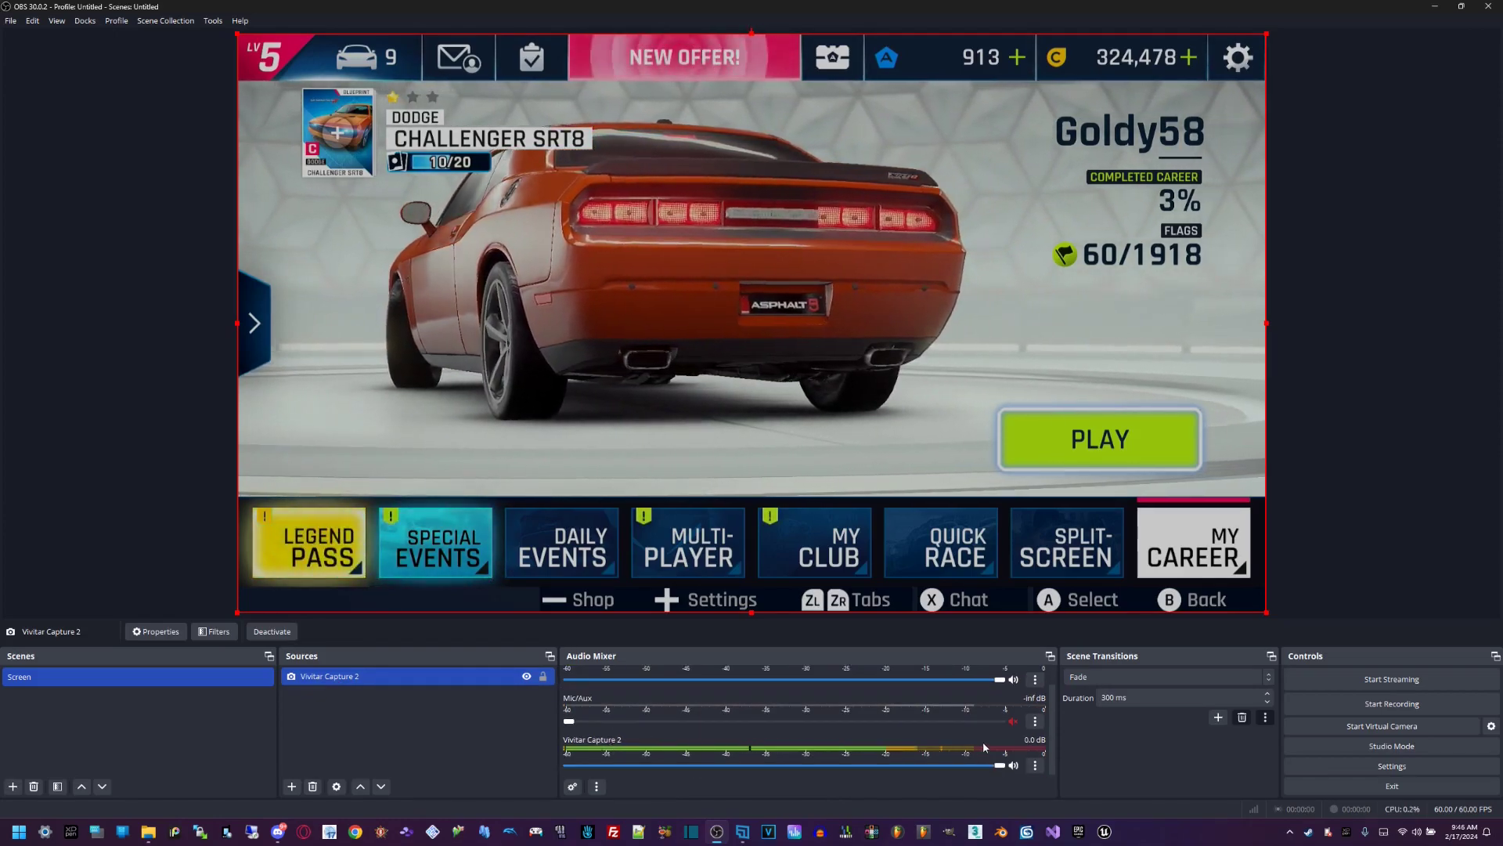
click(1013, 765)
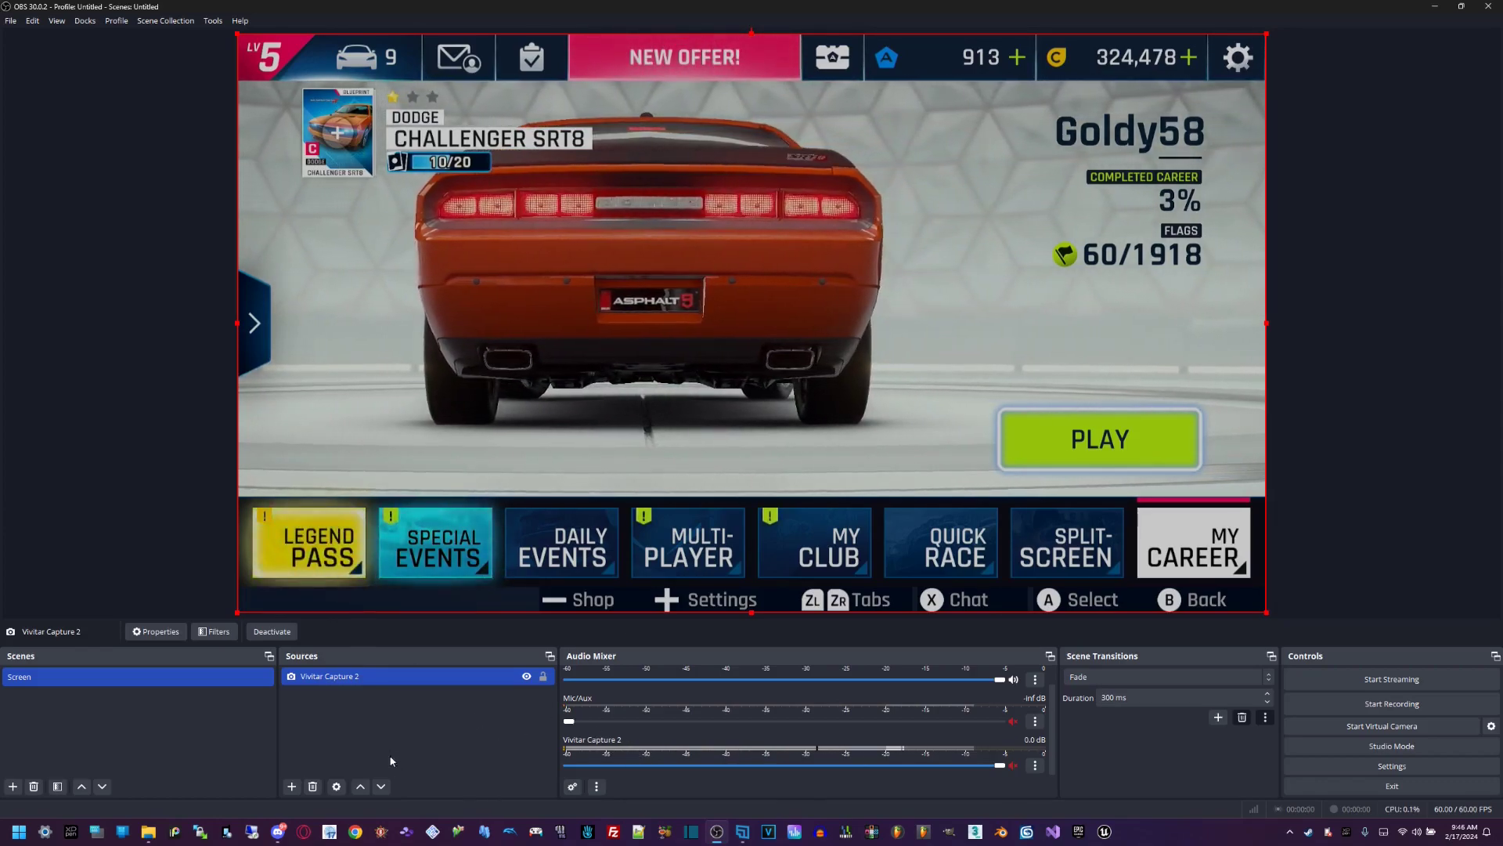
Step: Try DirectSound output on Vivitar Capture 2, revert to Capture audio only, and cancel
right_click(377, 676)
click(410, 661)
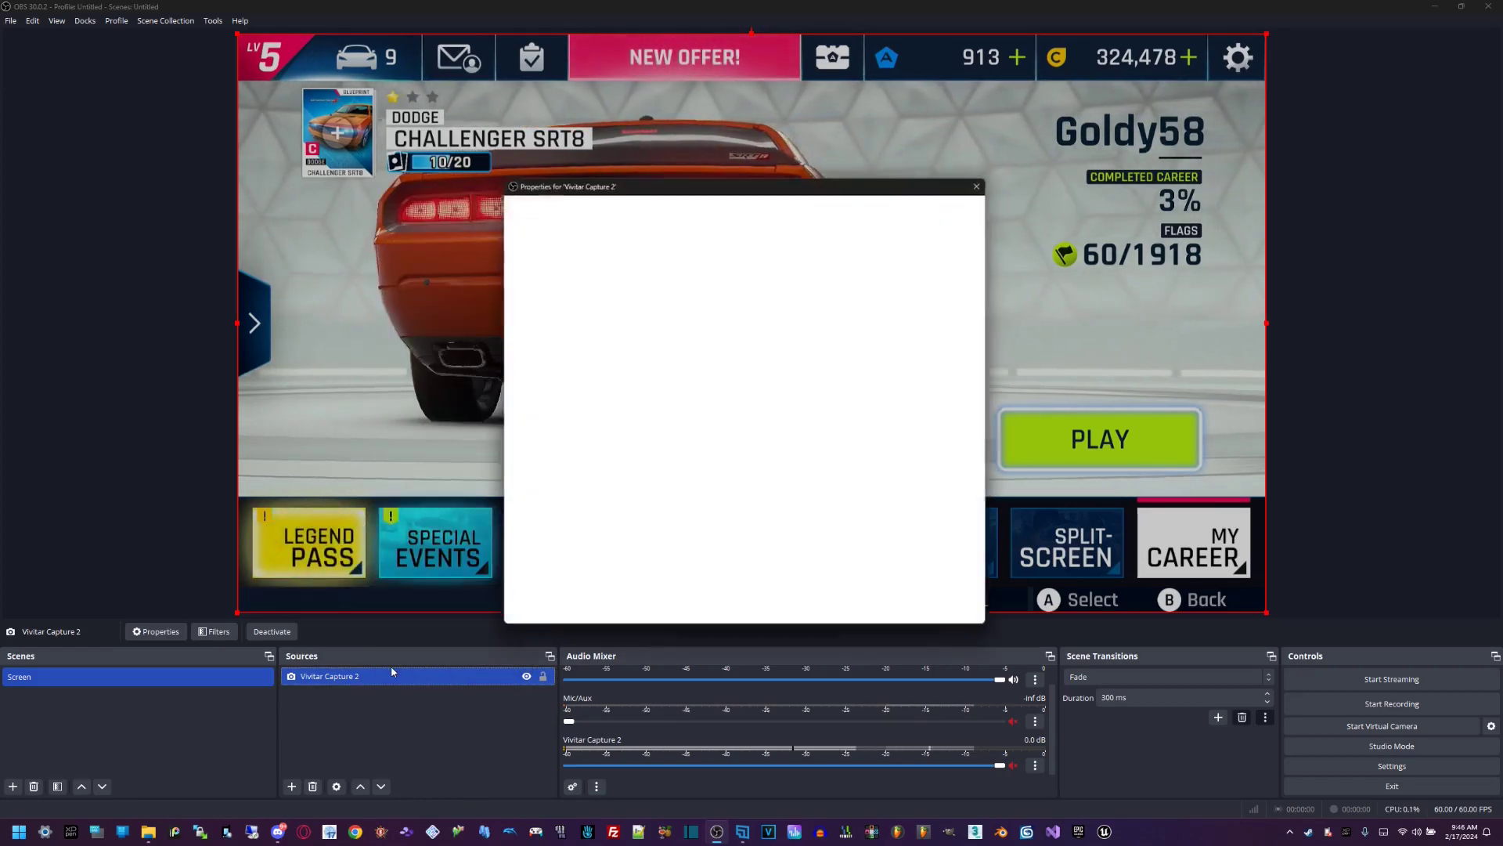
scroll(532, 509, down, 5)
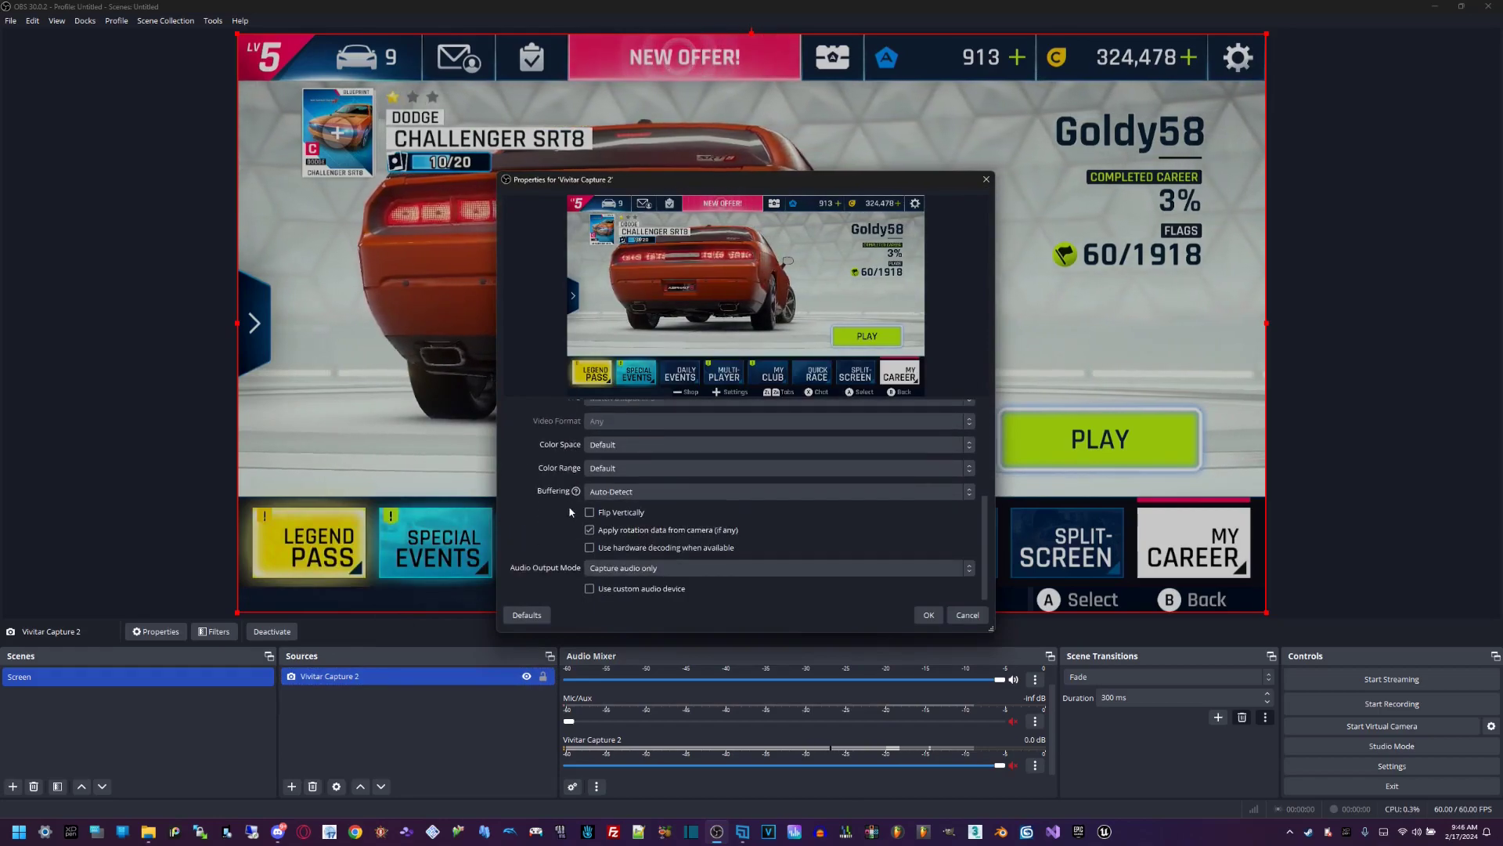
click(630, 572)
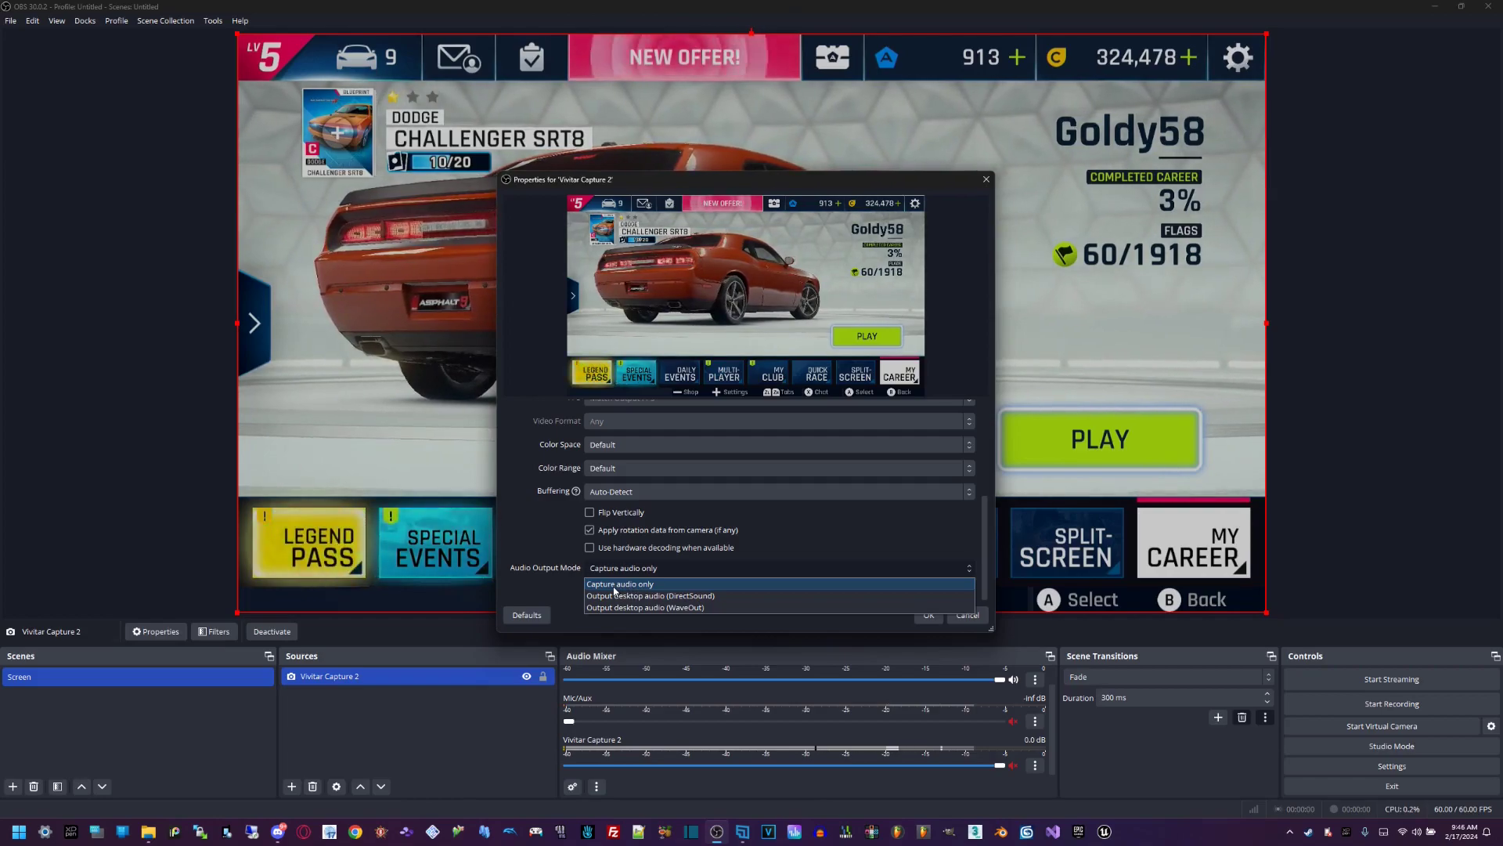
click(626, 598)
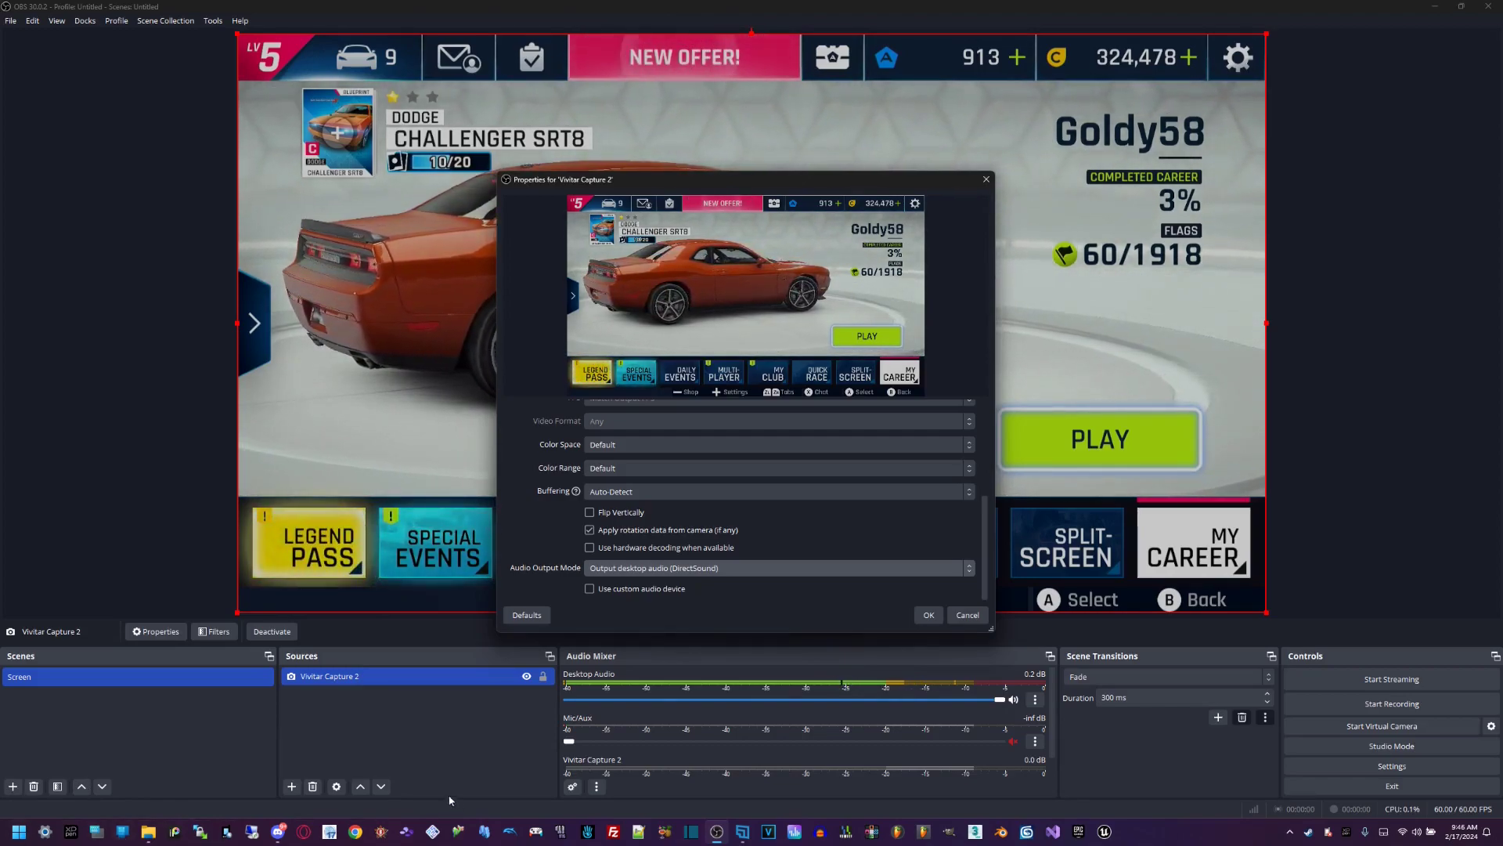
click(621, 569)
click(613, 583)
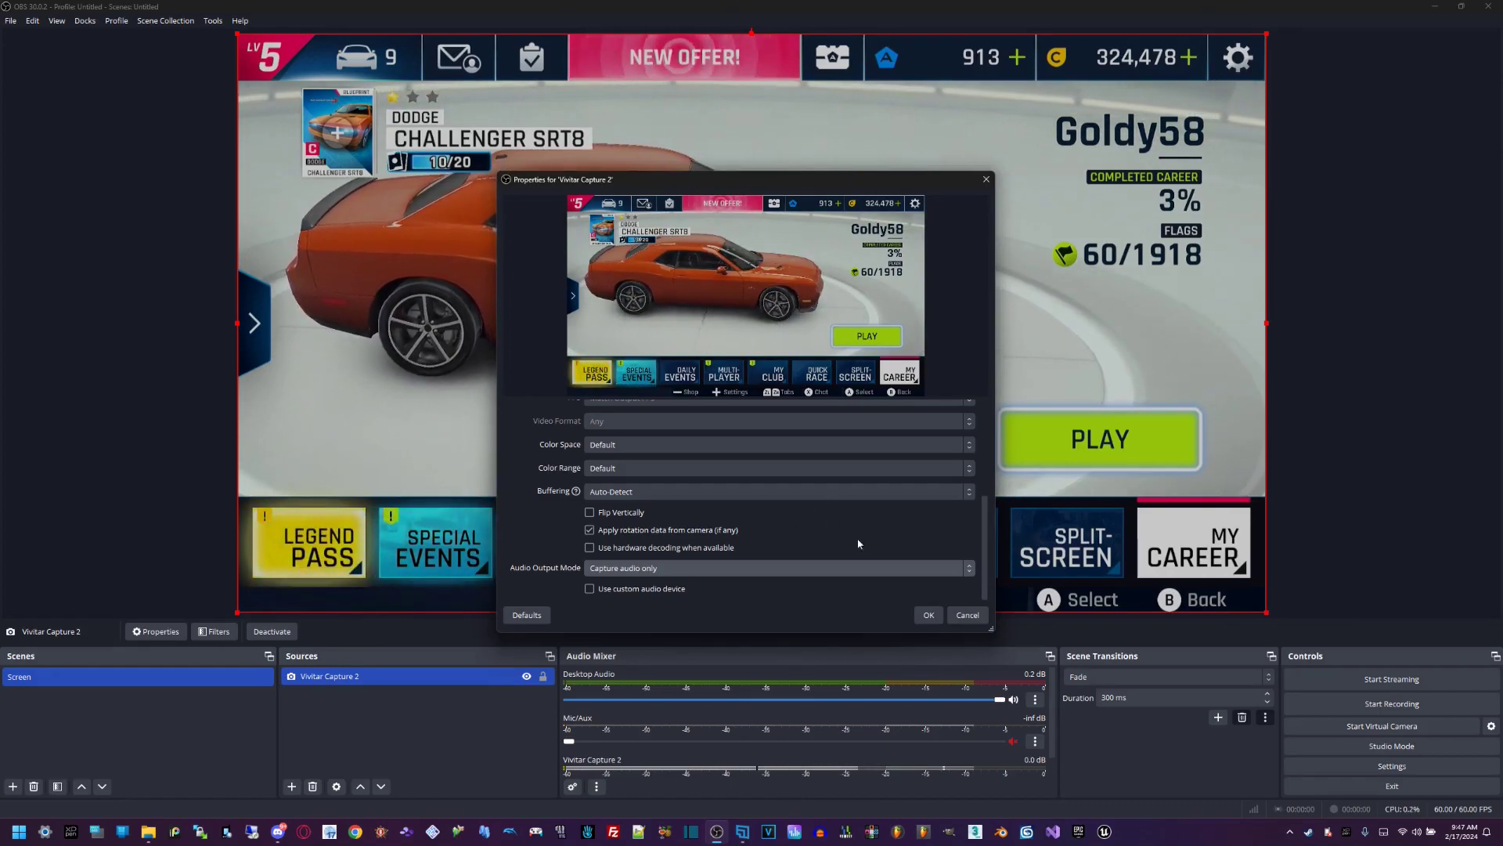
click(967, 614)
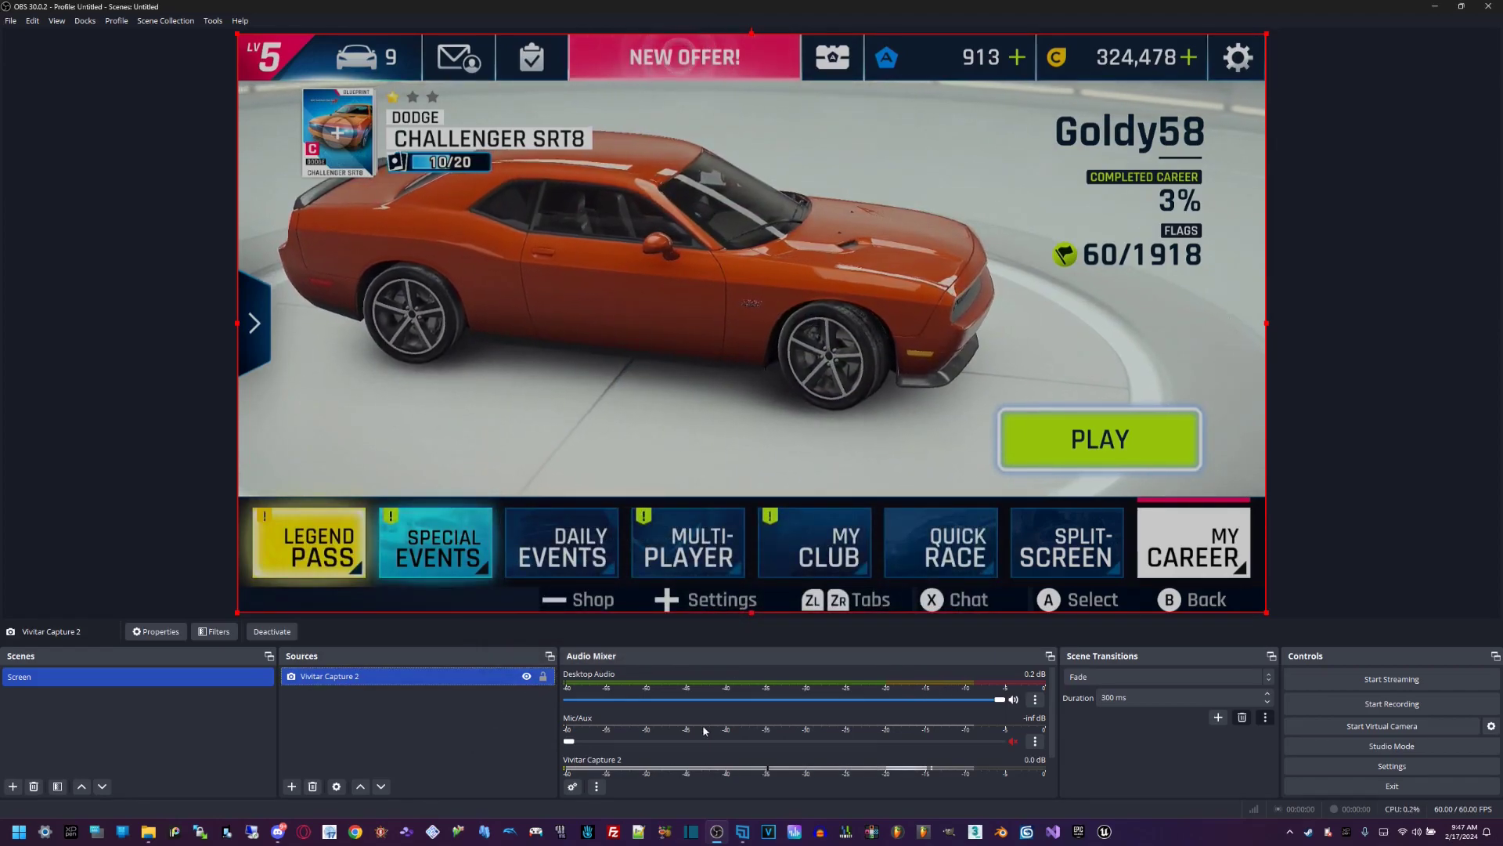
Step: Add an Audio Input Capture source named 'Vitar Game Sound'
click(291, 786)
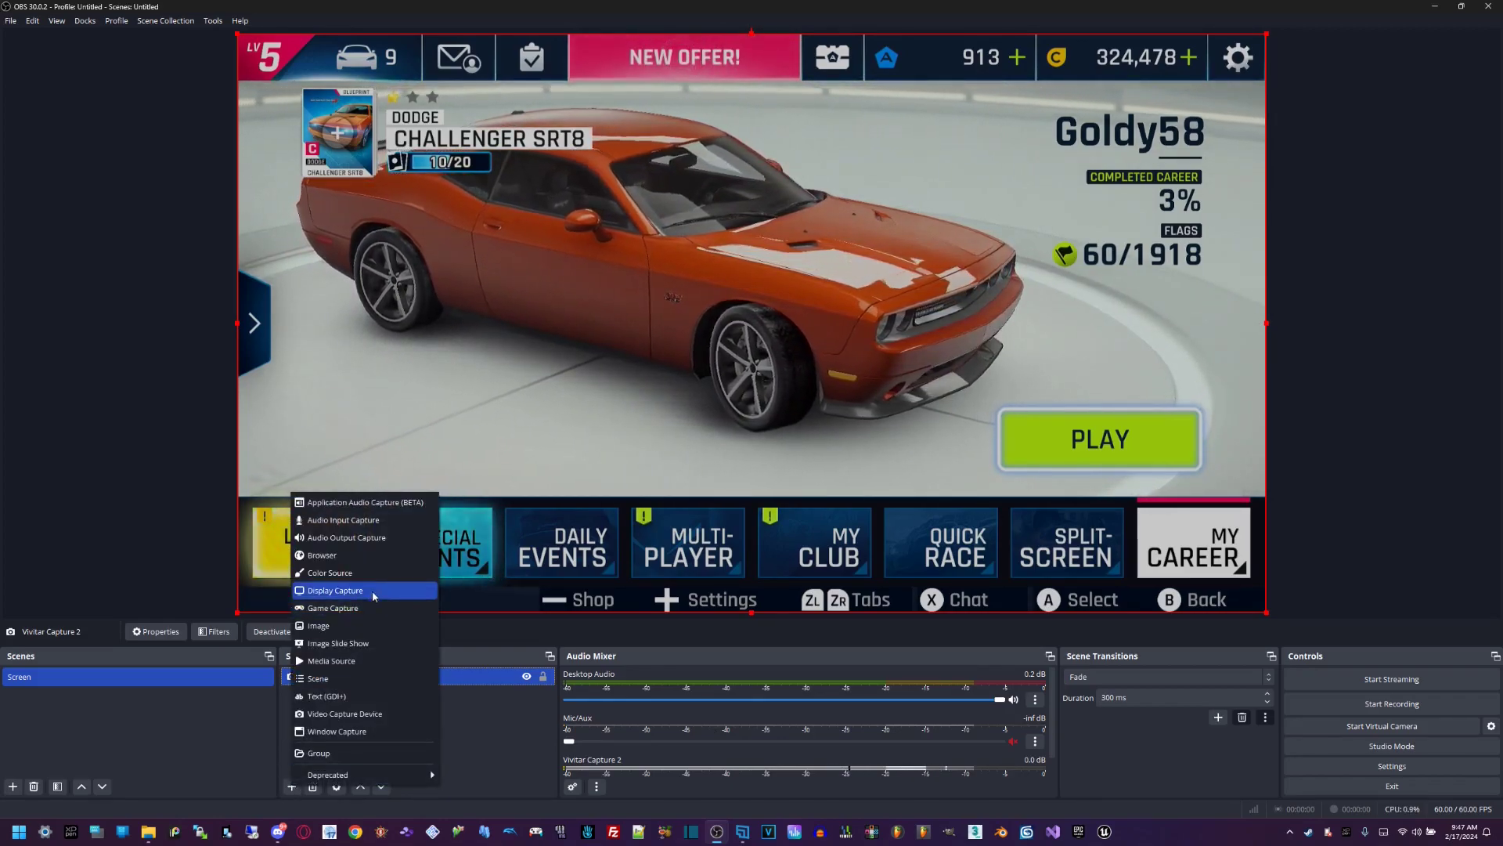
click(376, 520)
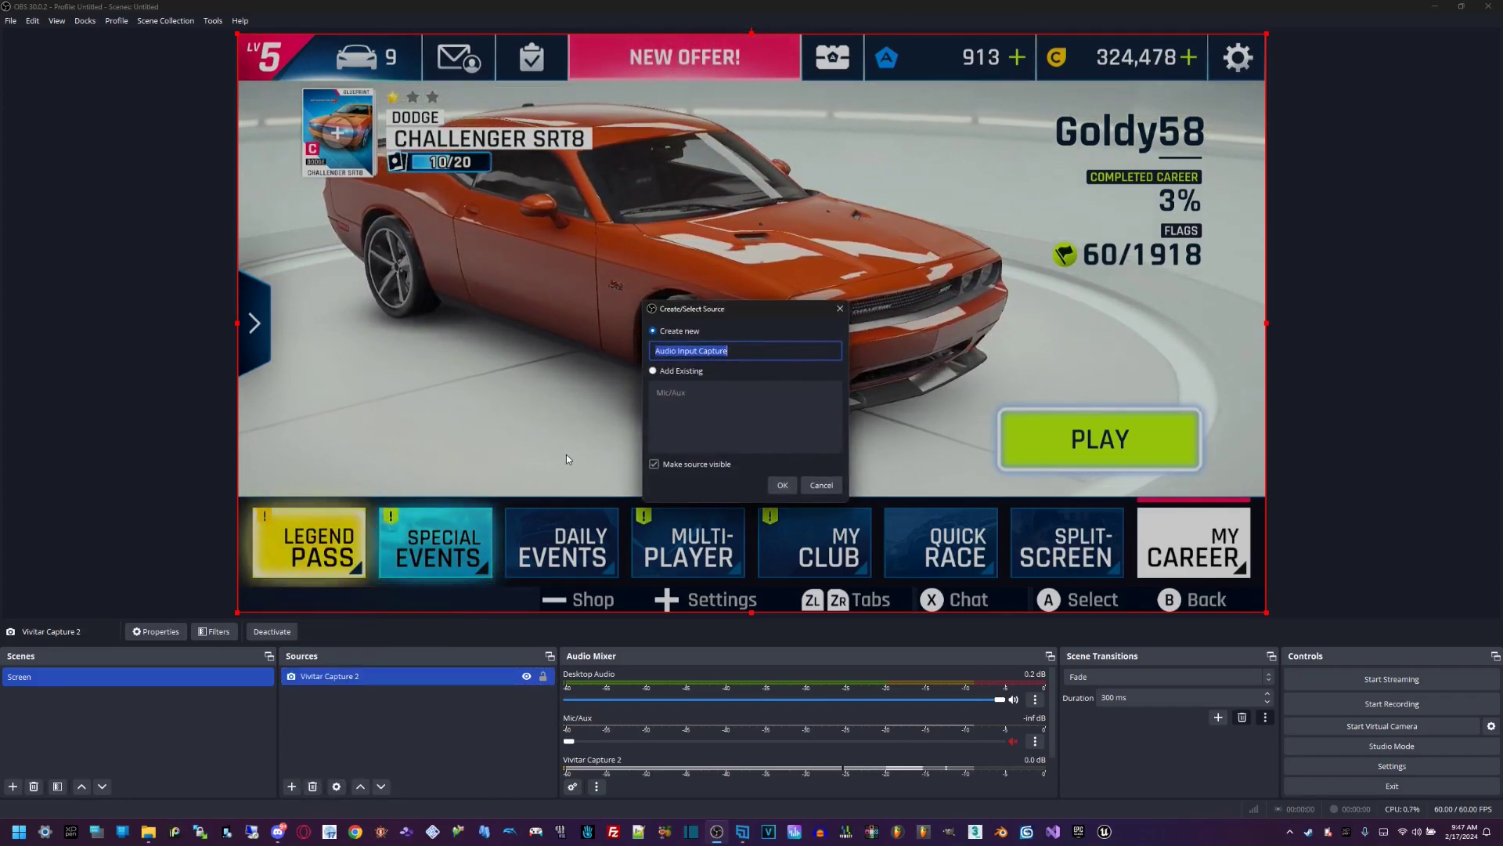
text(Vi)
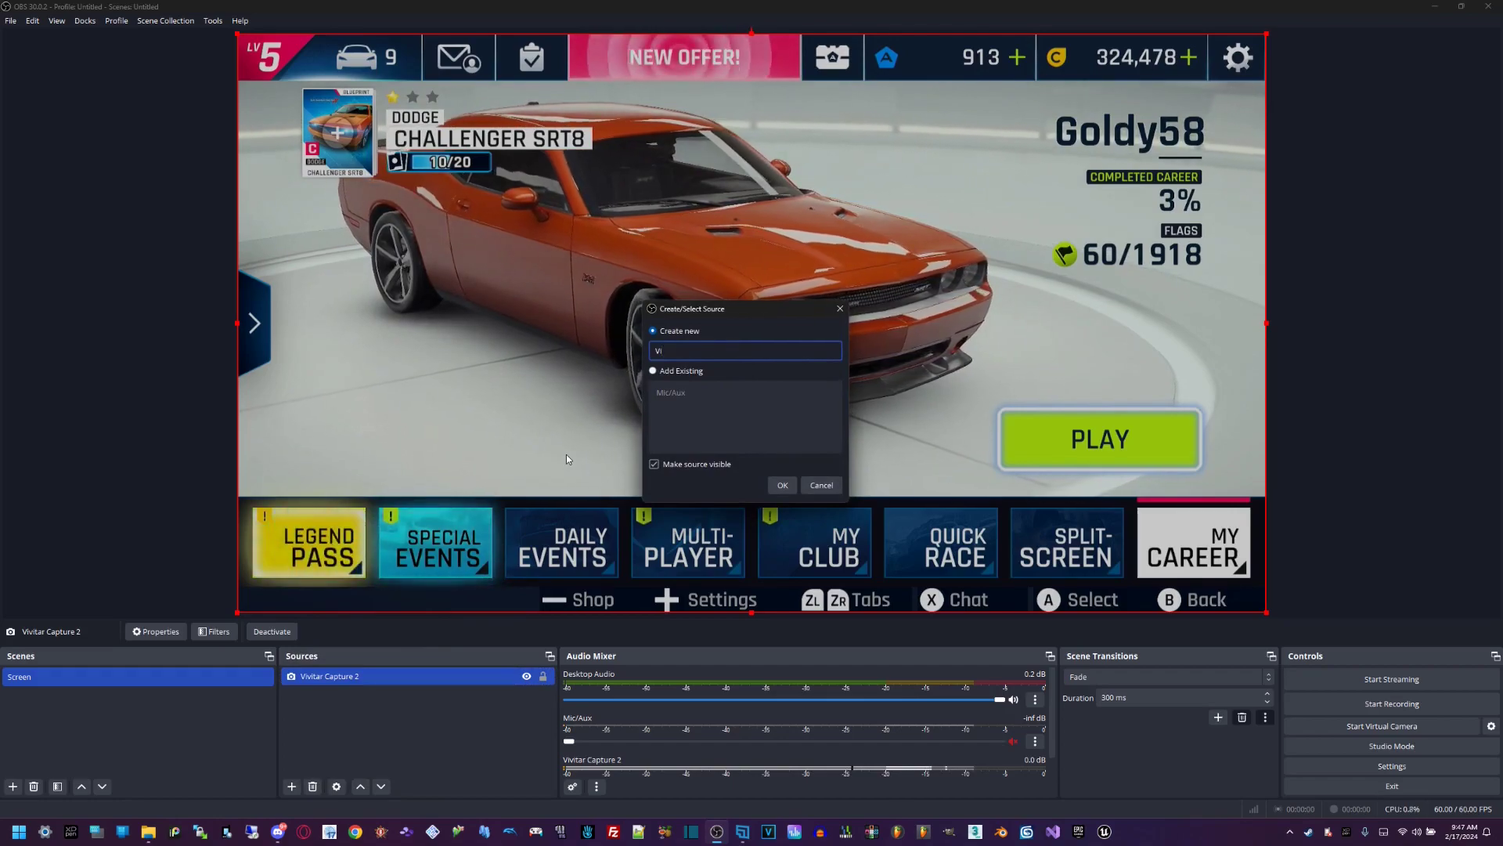
text(tar Came Sound)
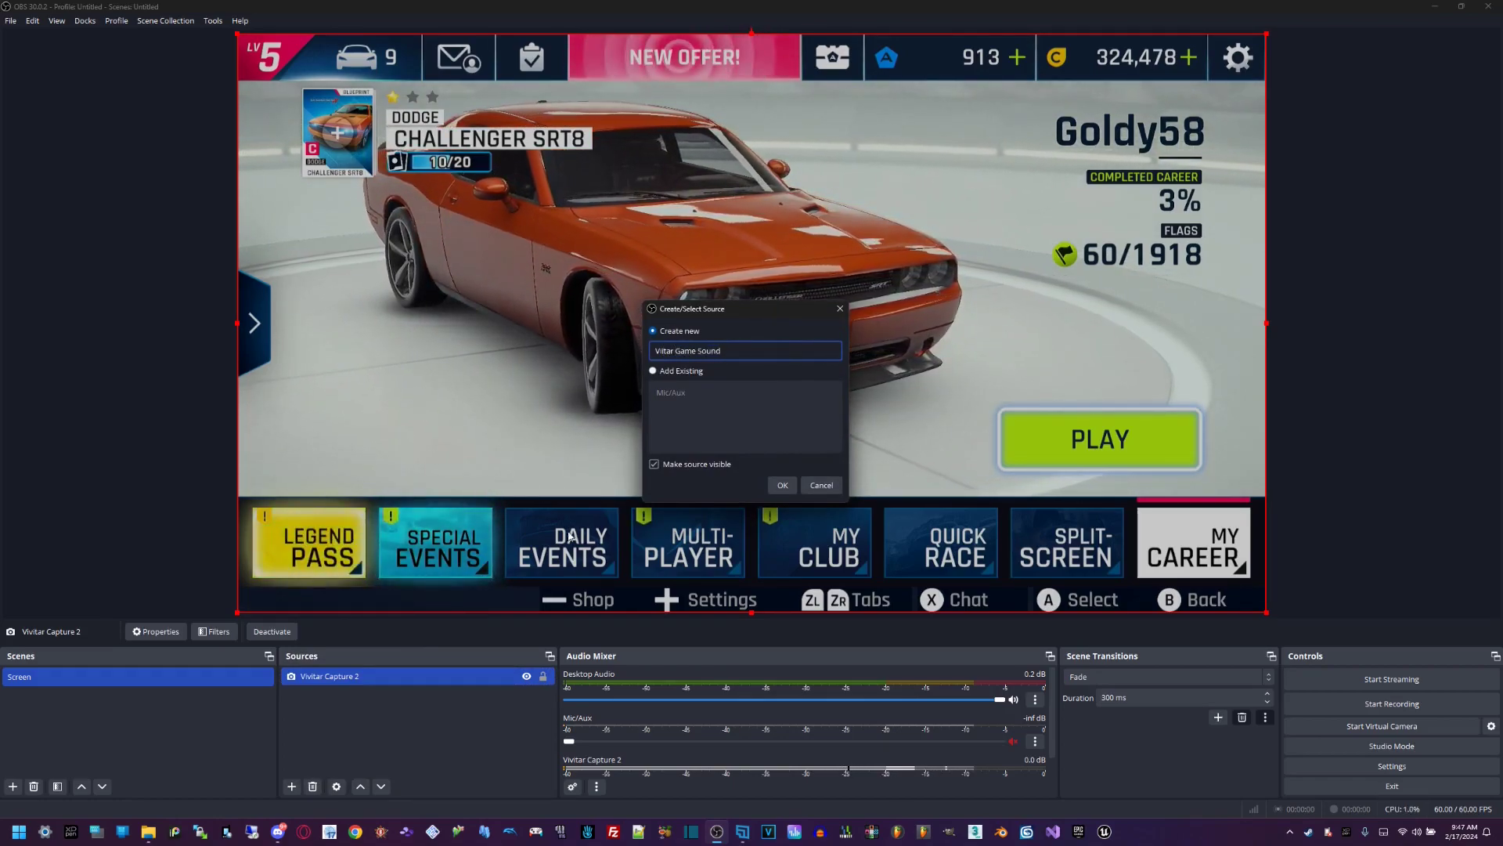
key(Return)
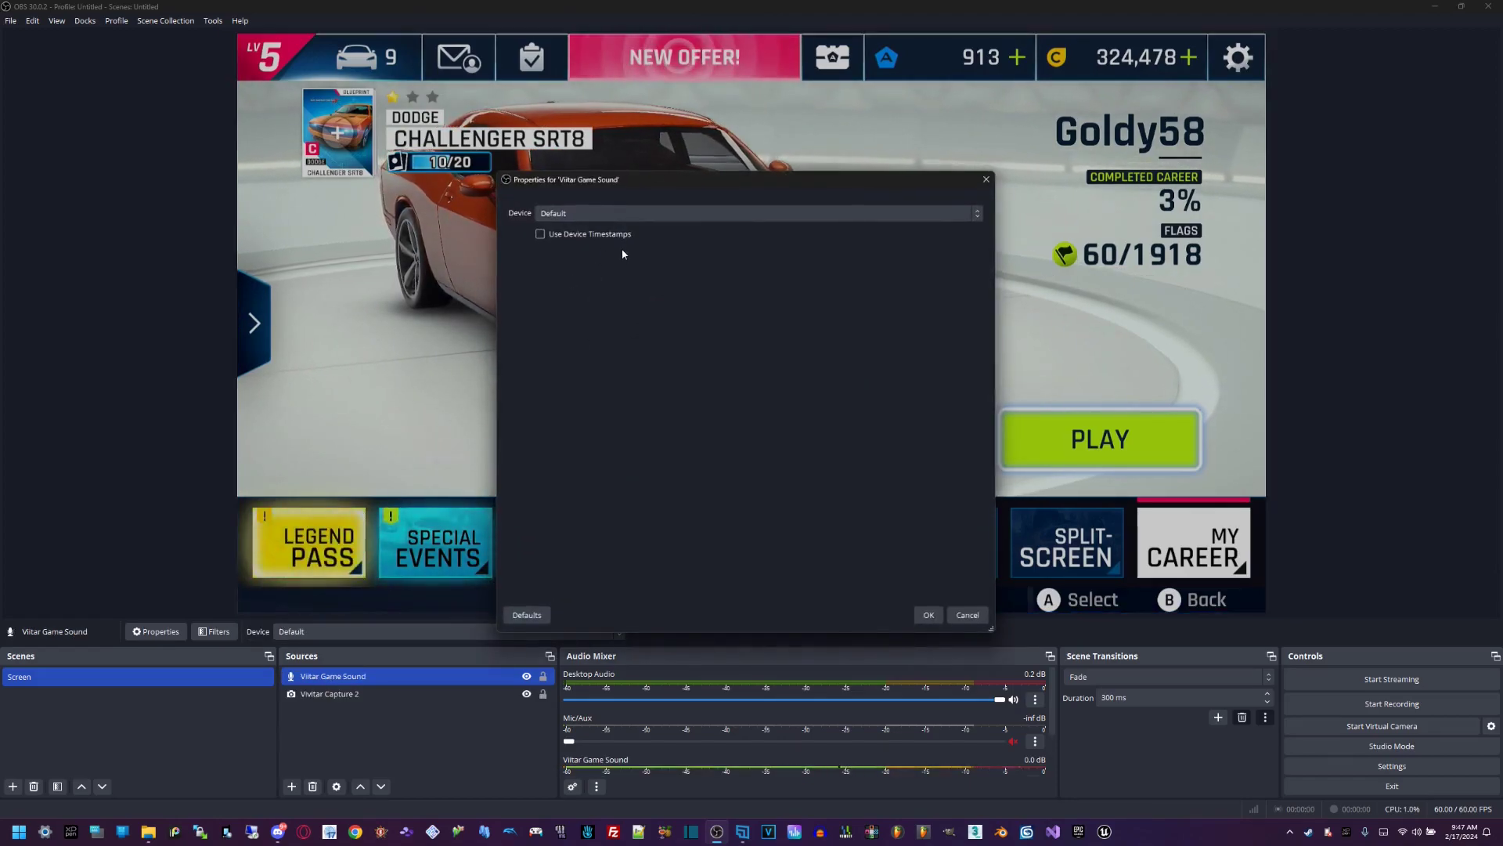
click(566, 216)
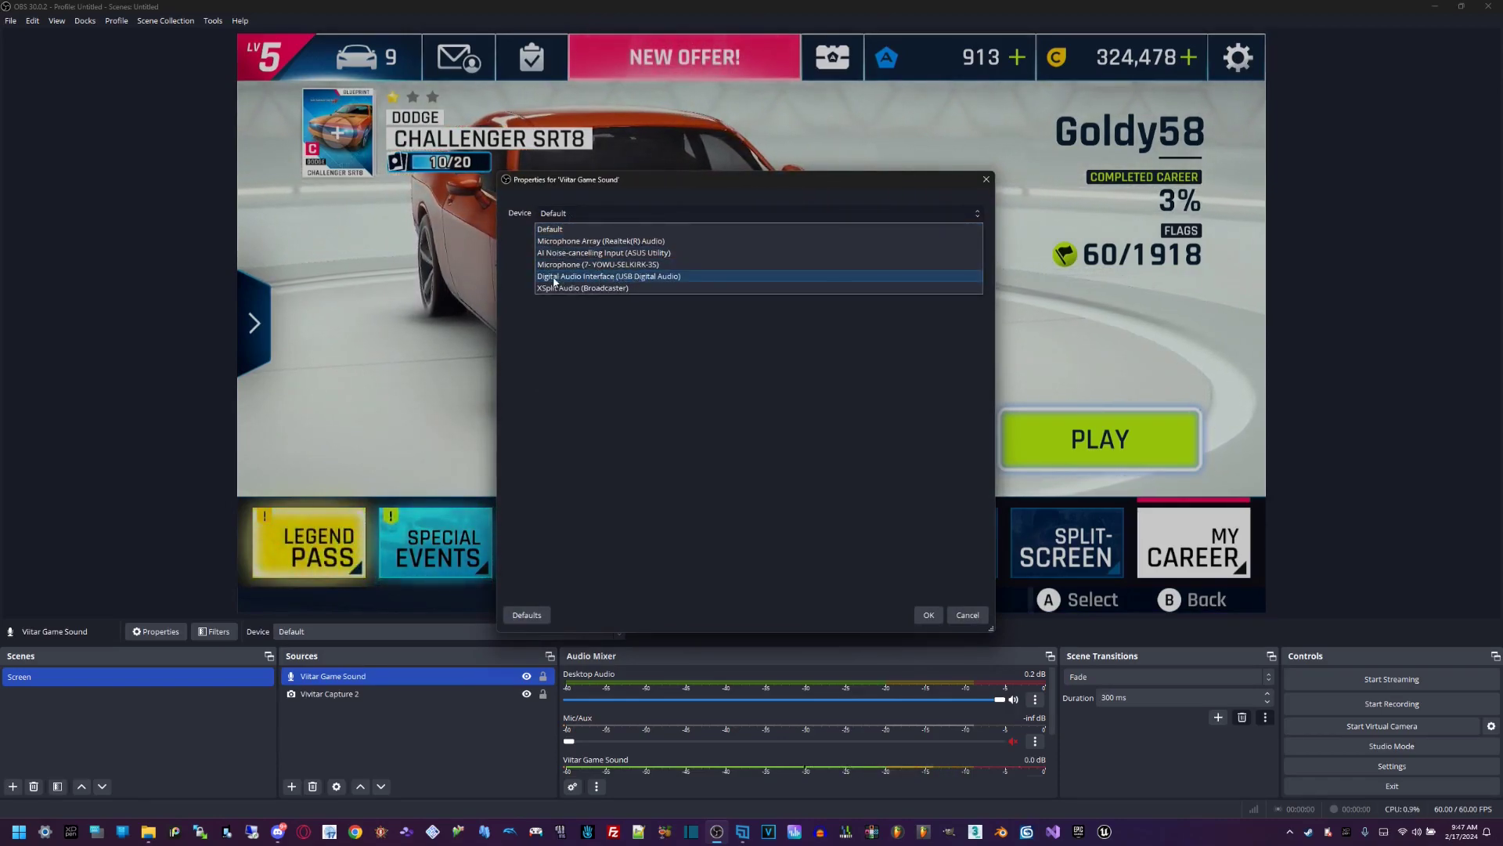
click(668, 278)
click(942, 612)
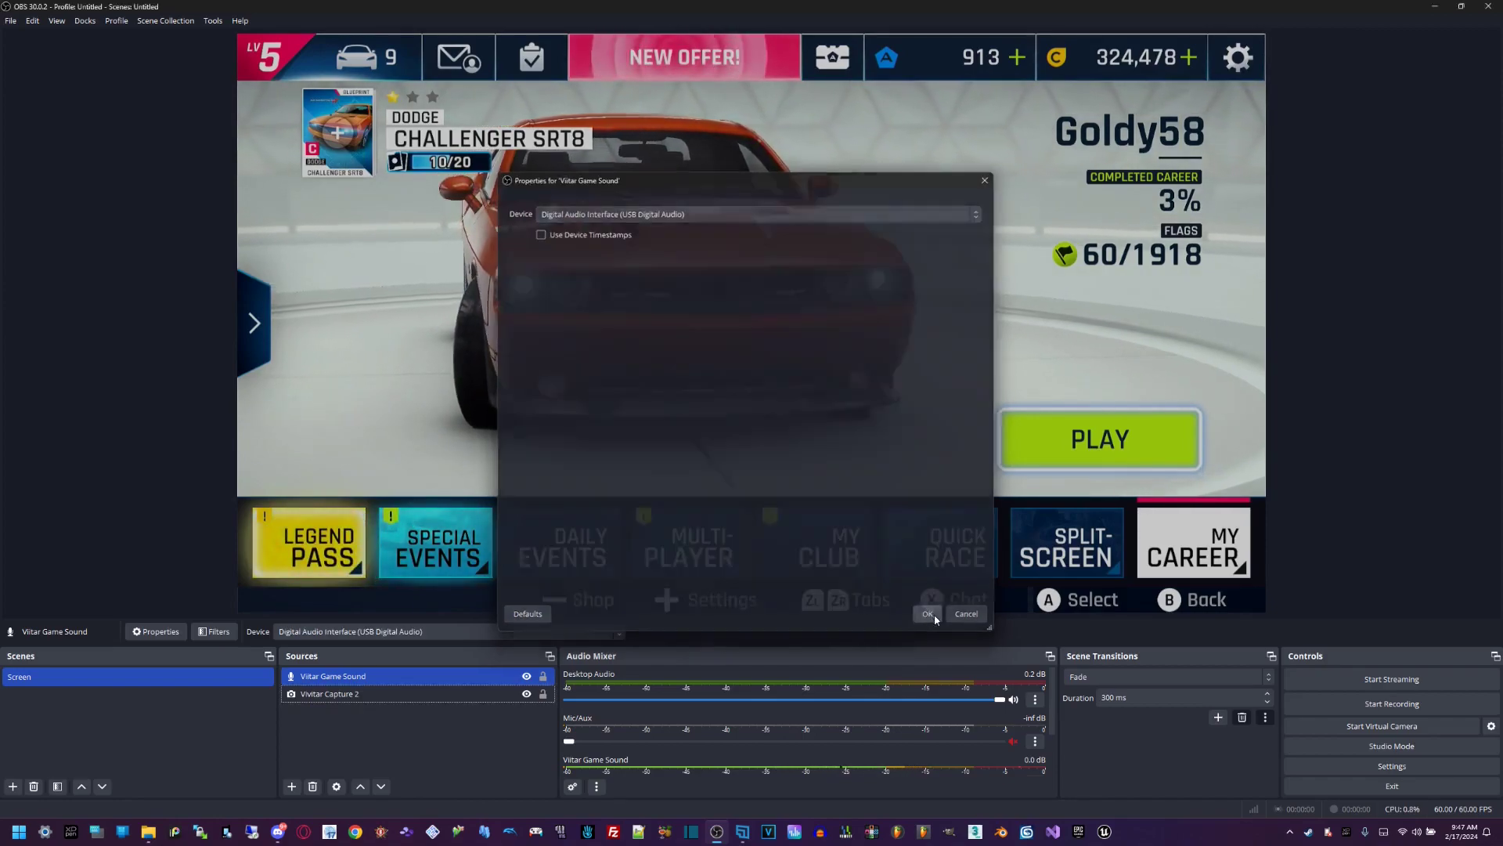
scroll(617, 741, down, 2)
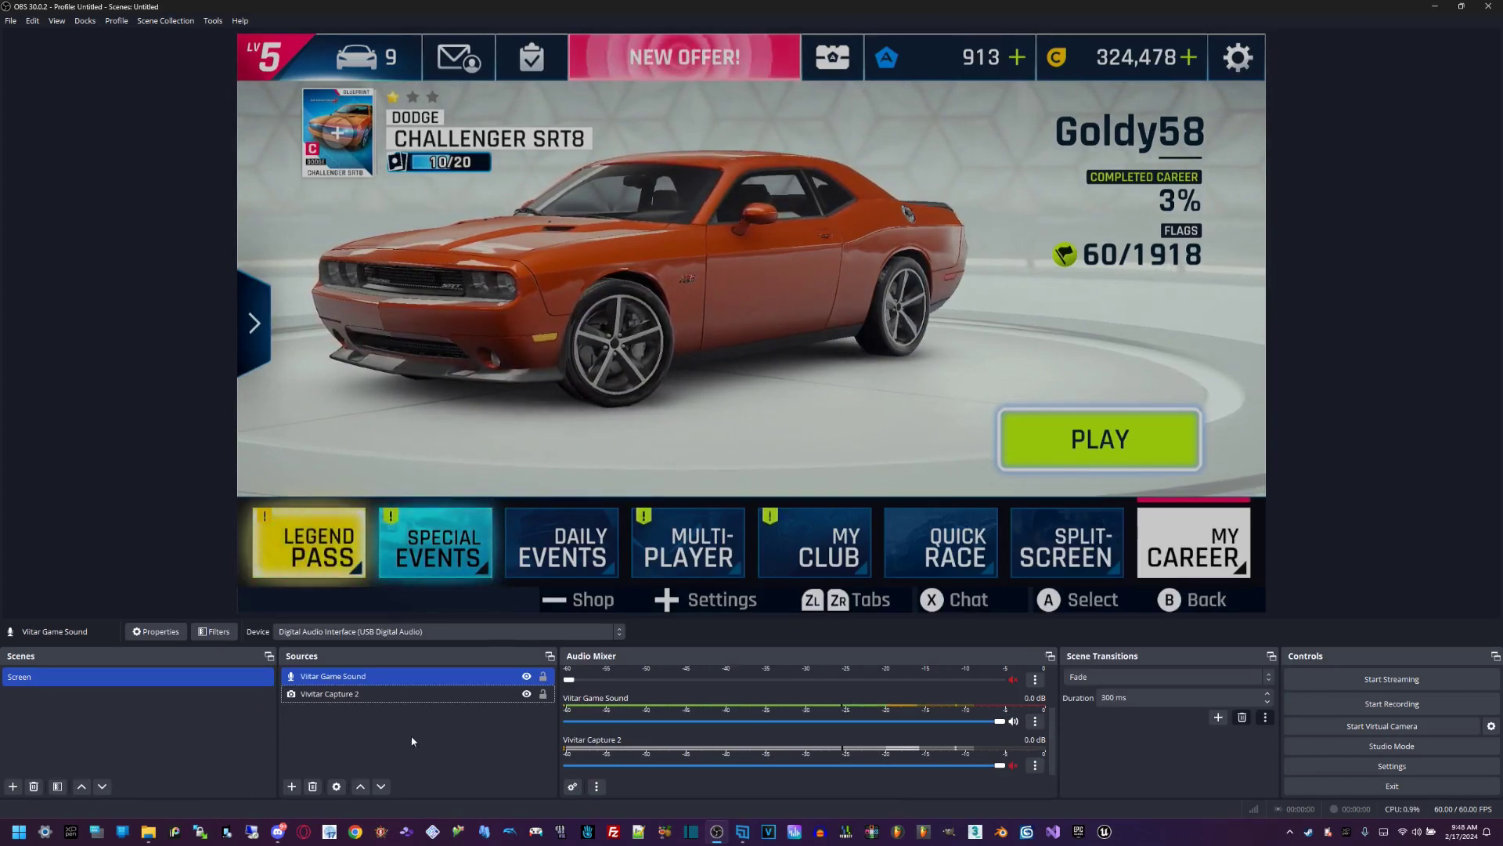
ctrl+click(354, 693)
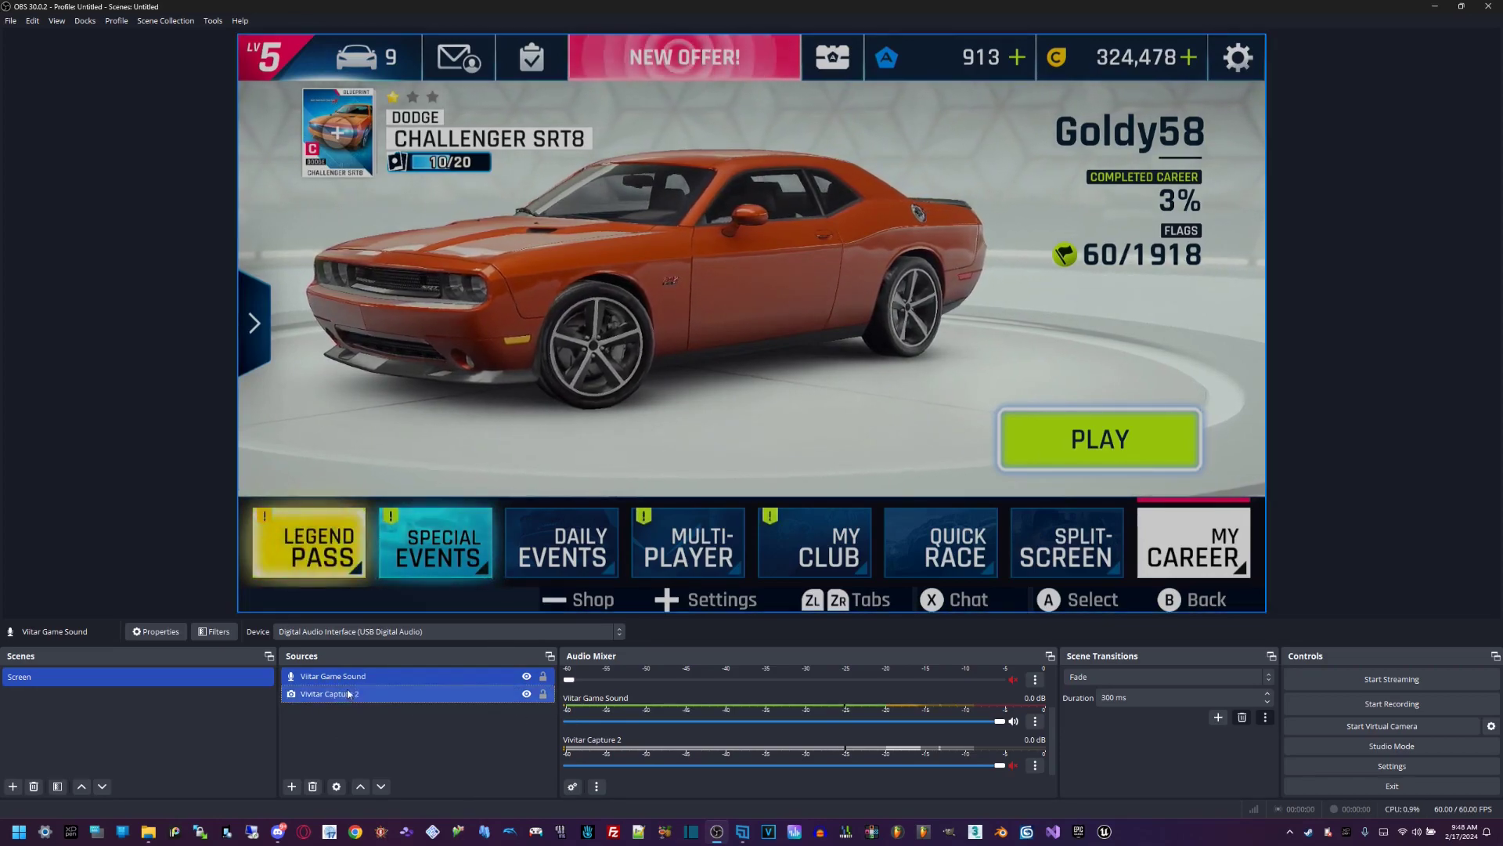
right_click(385, 695)
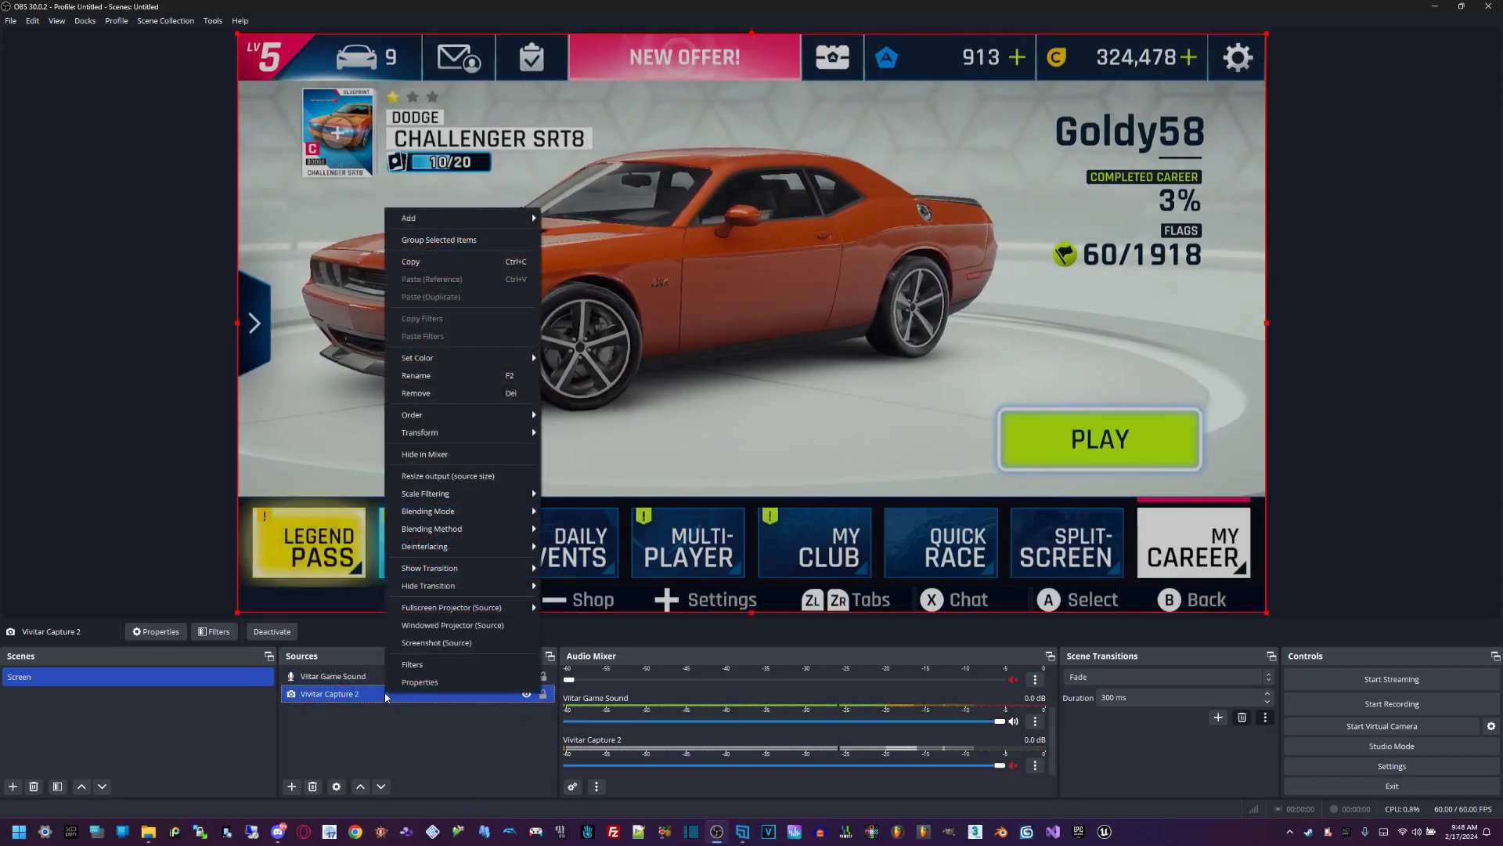
click(441, 683)
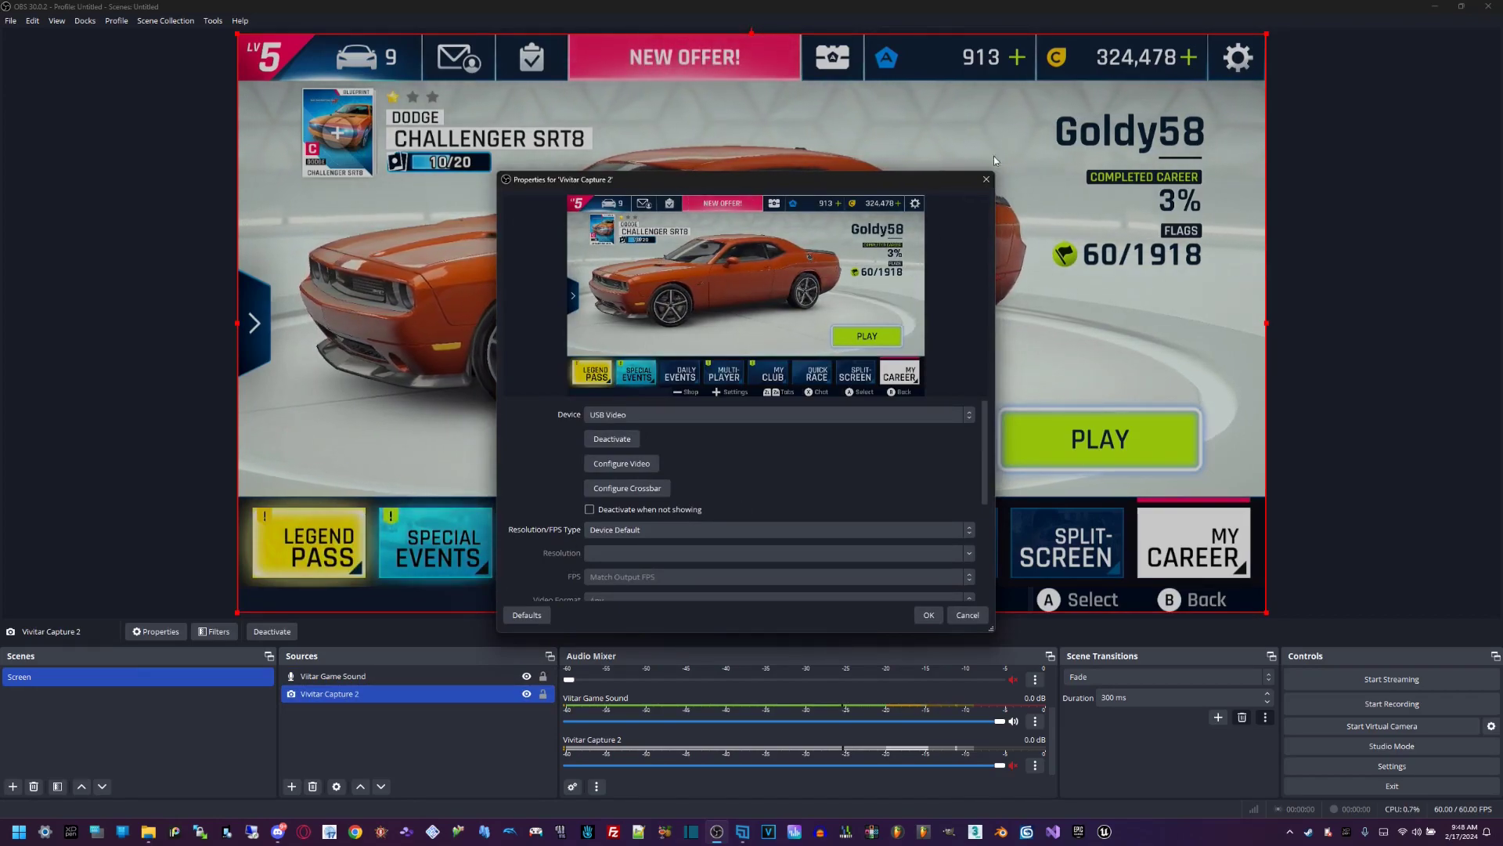
click(986, 179)
click(361, 676)
right_click(361, 680)
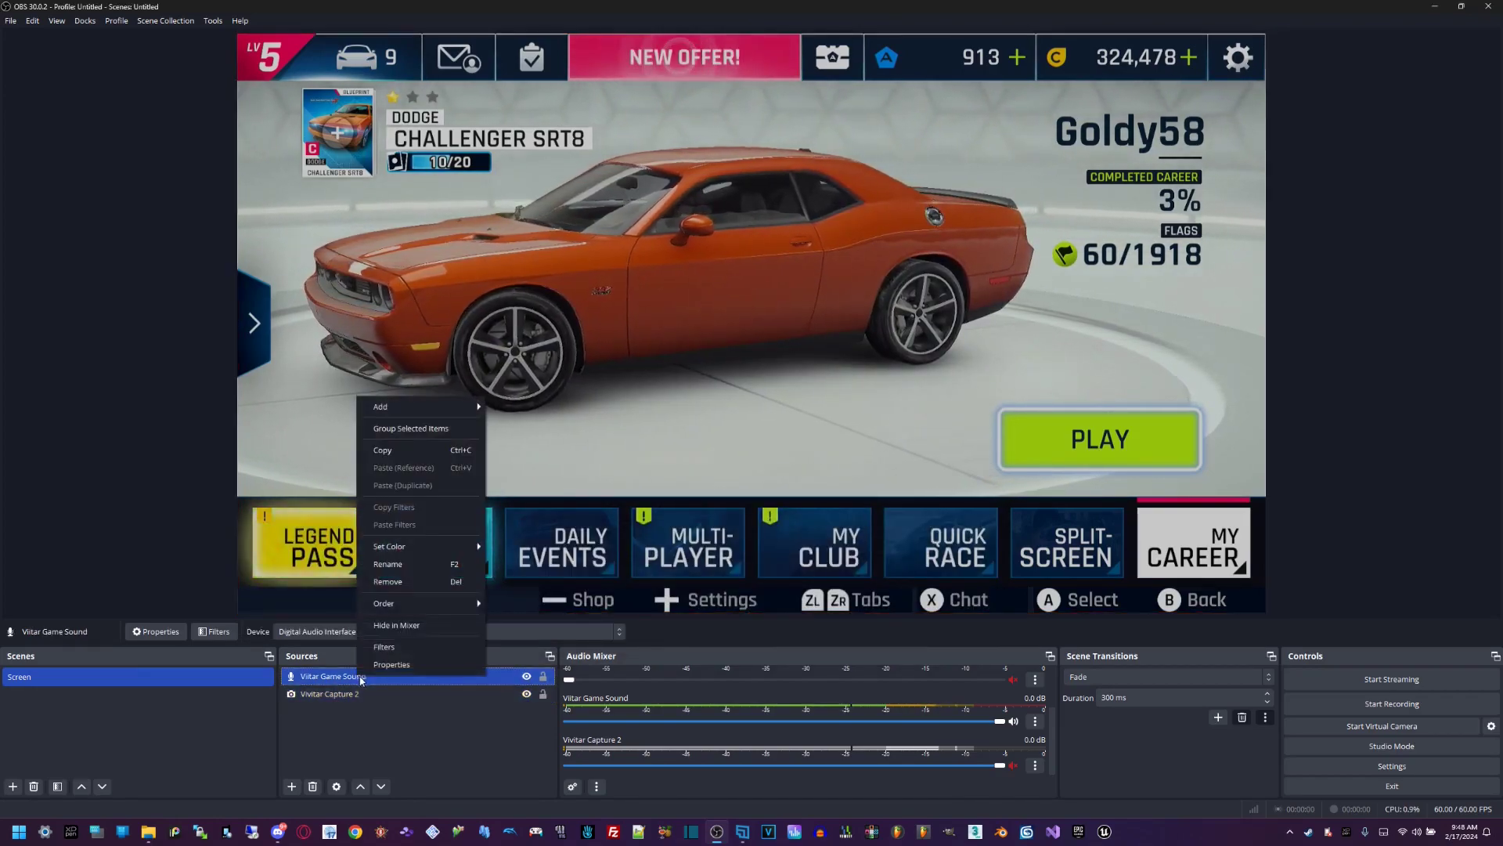
click(402, 709)
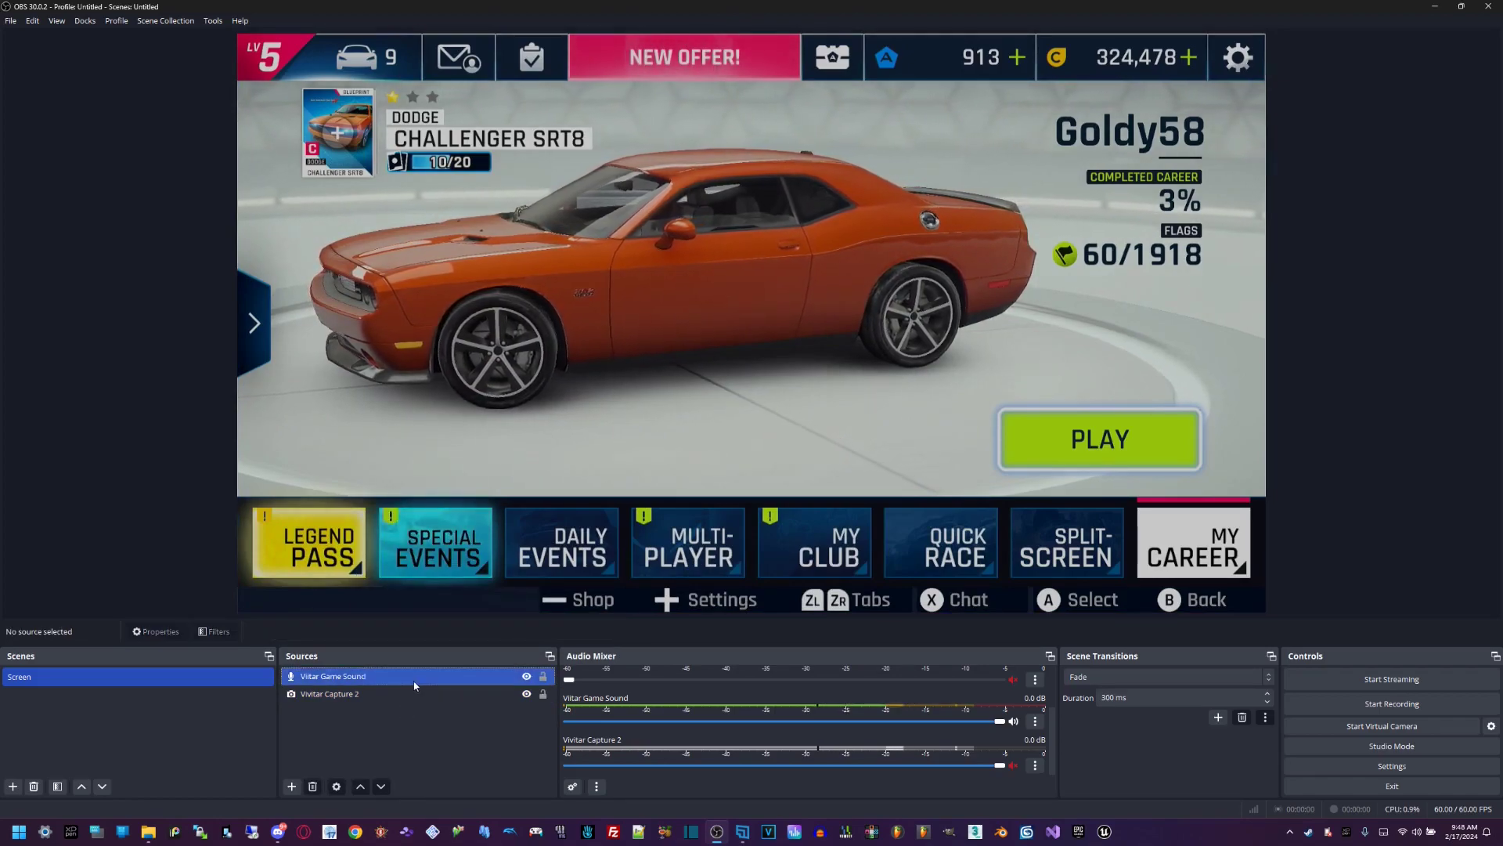
right_click(420, 683)
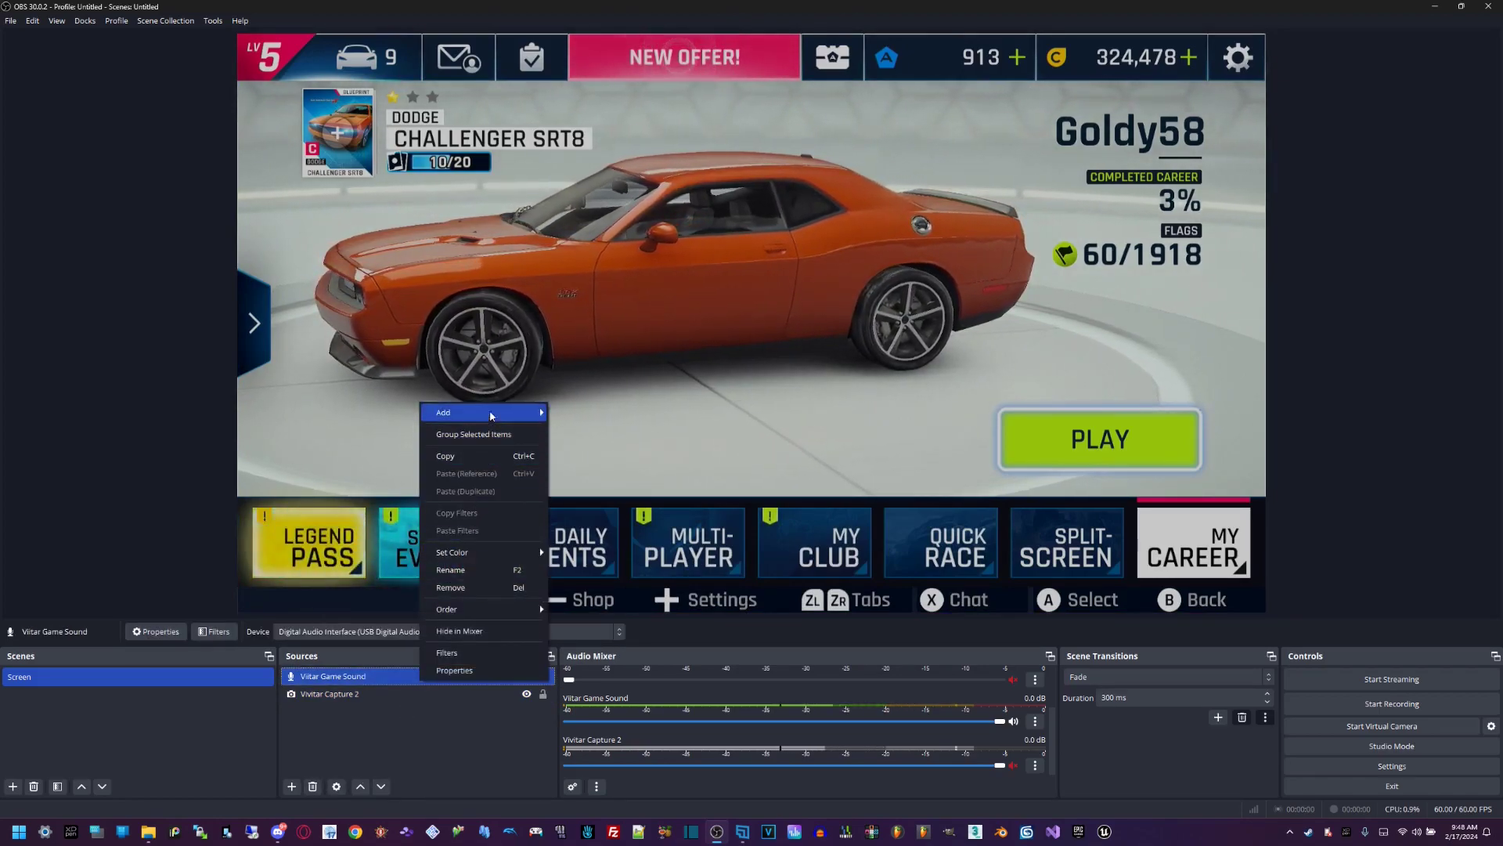
click(432, 719)
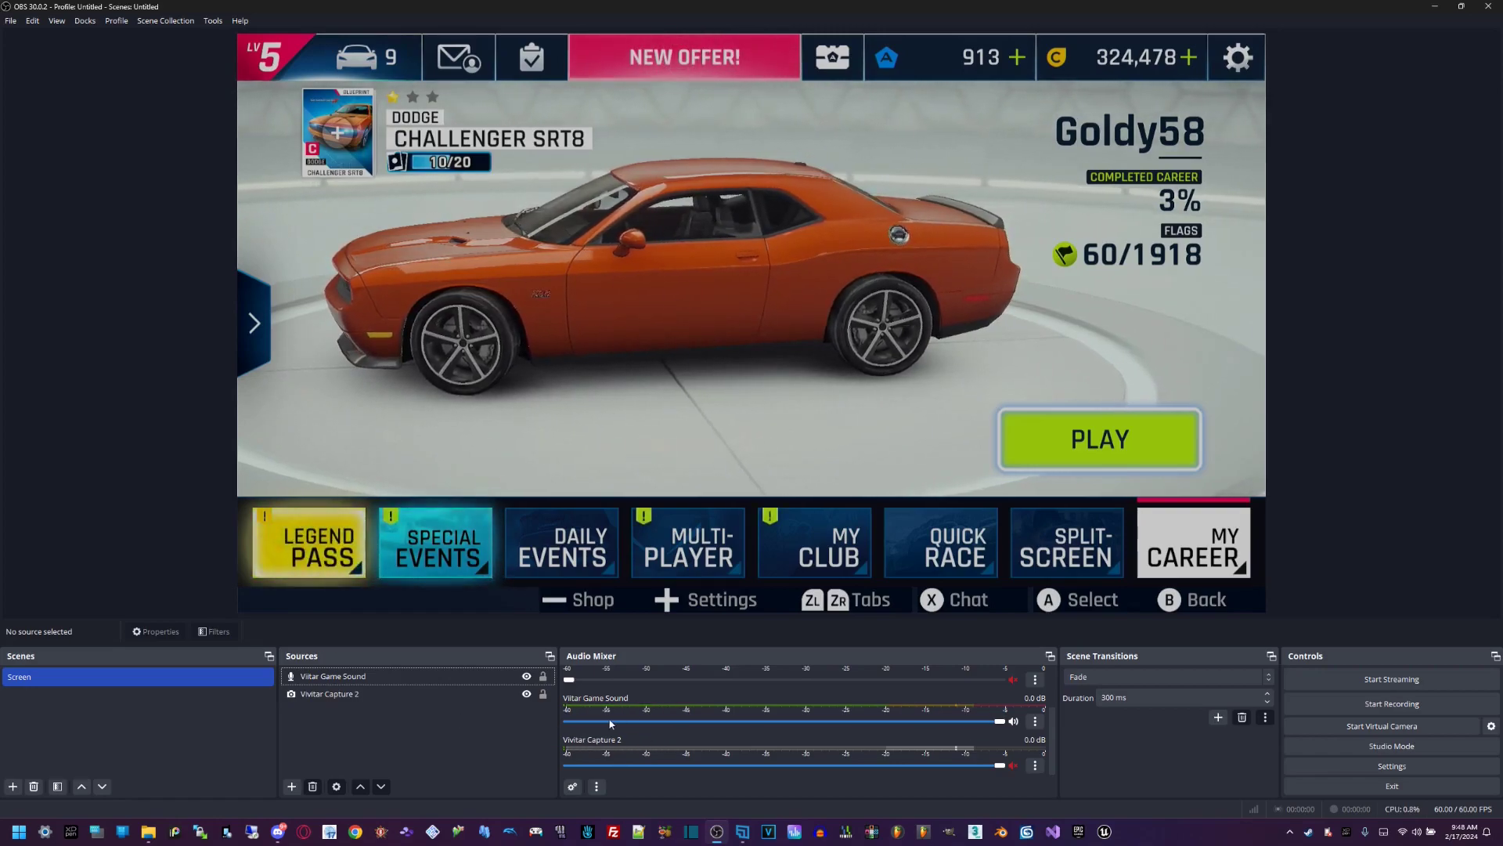
Step: Review Advanced Audio Properties for Vitar Game Sound and Vivitar Capture 2, then close them
click(1037, 721)
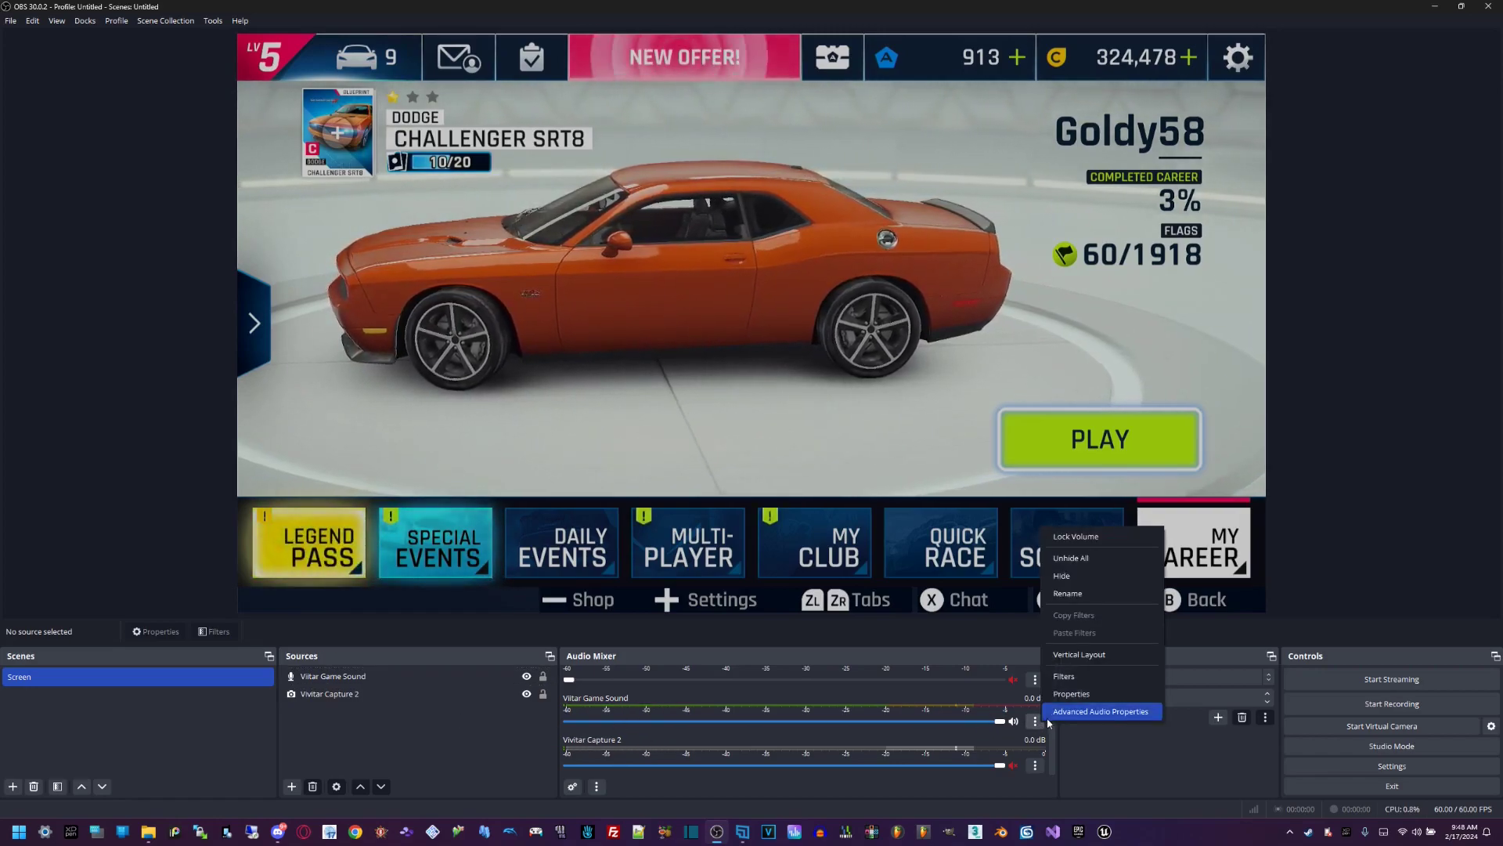
click(1071, 693)
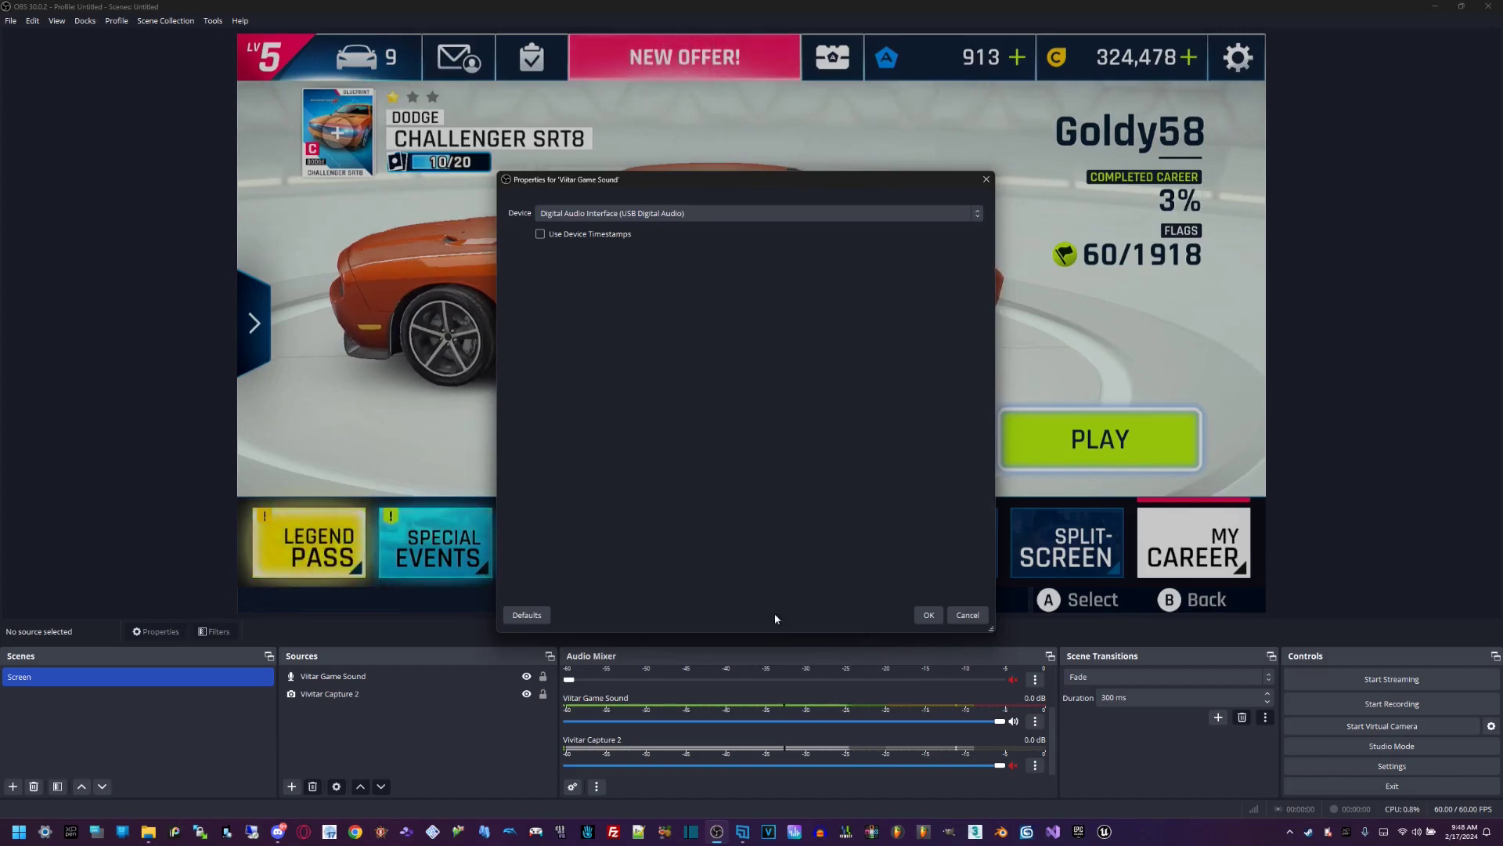
click(962, 620)
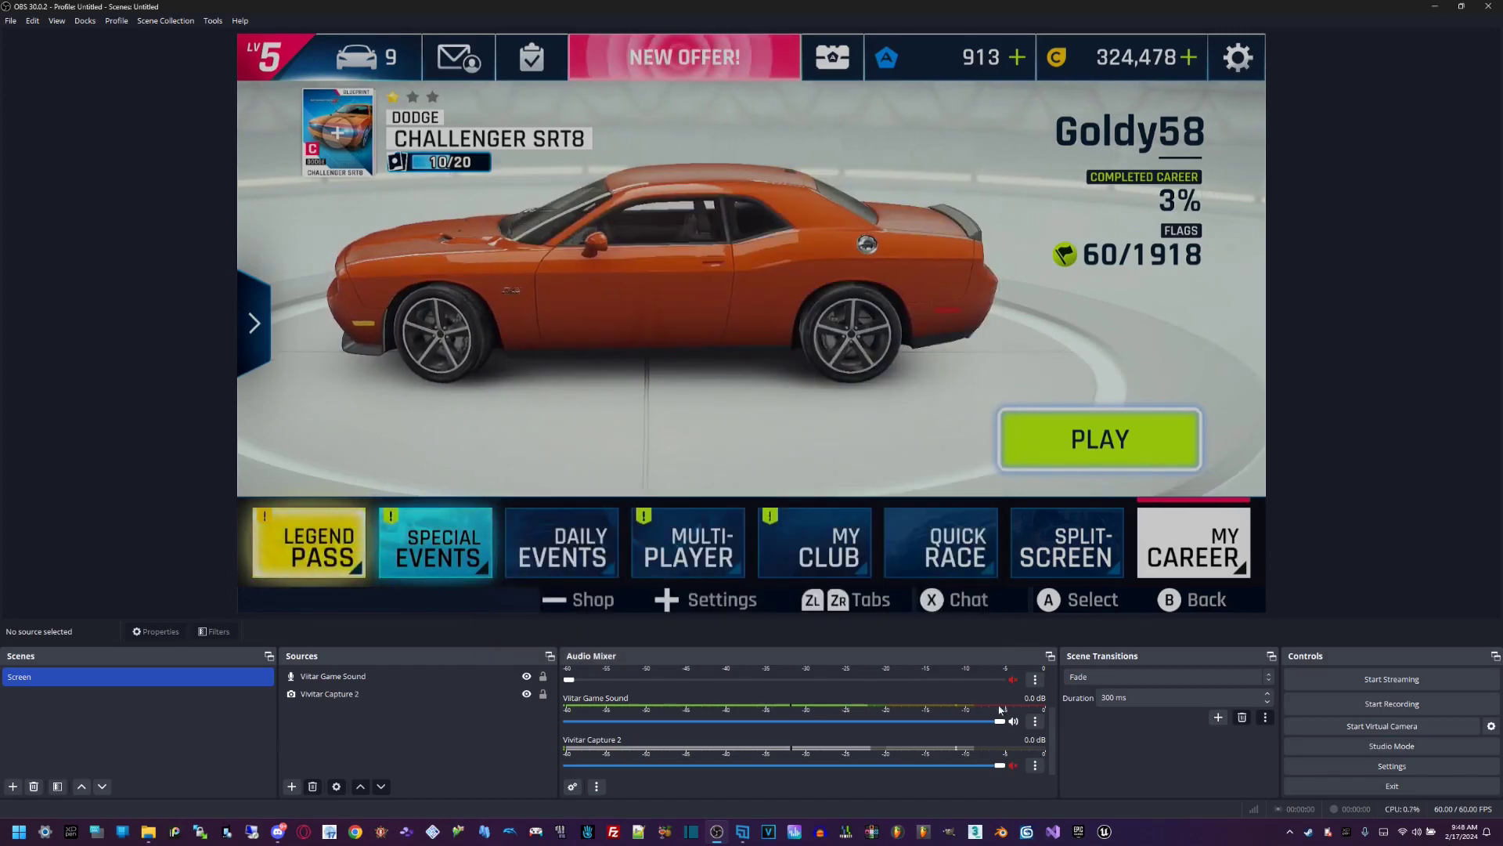
click(1036, 721)
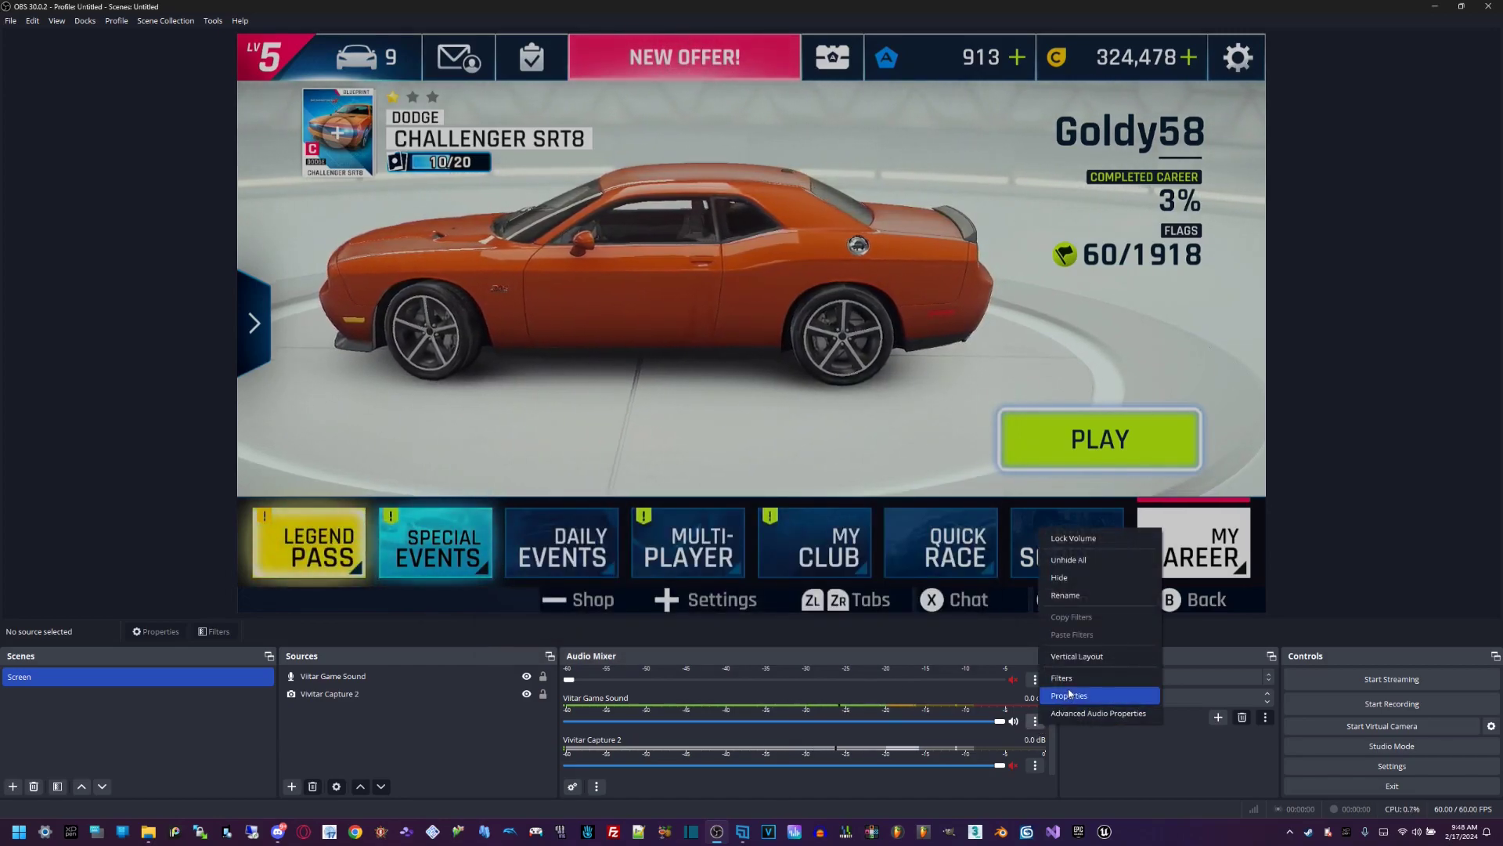
click(1077, 713)
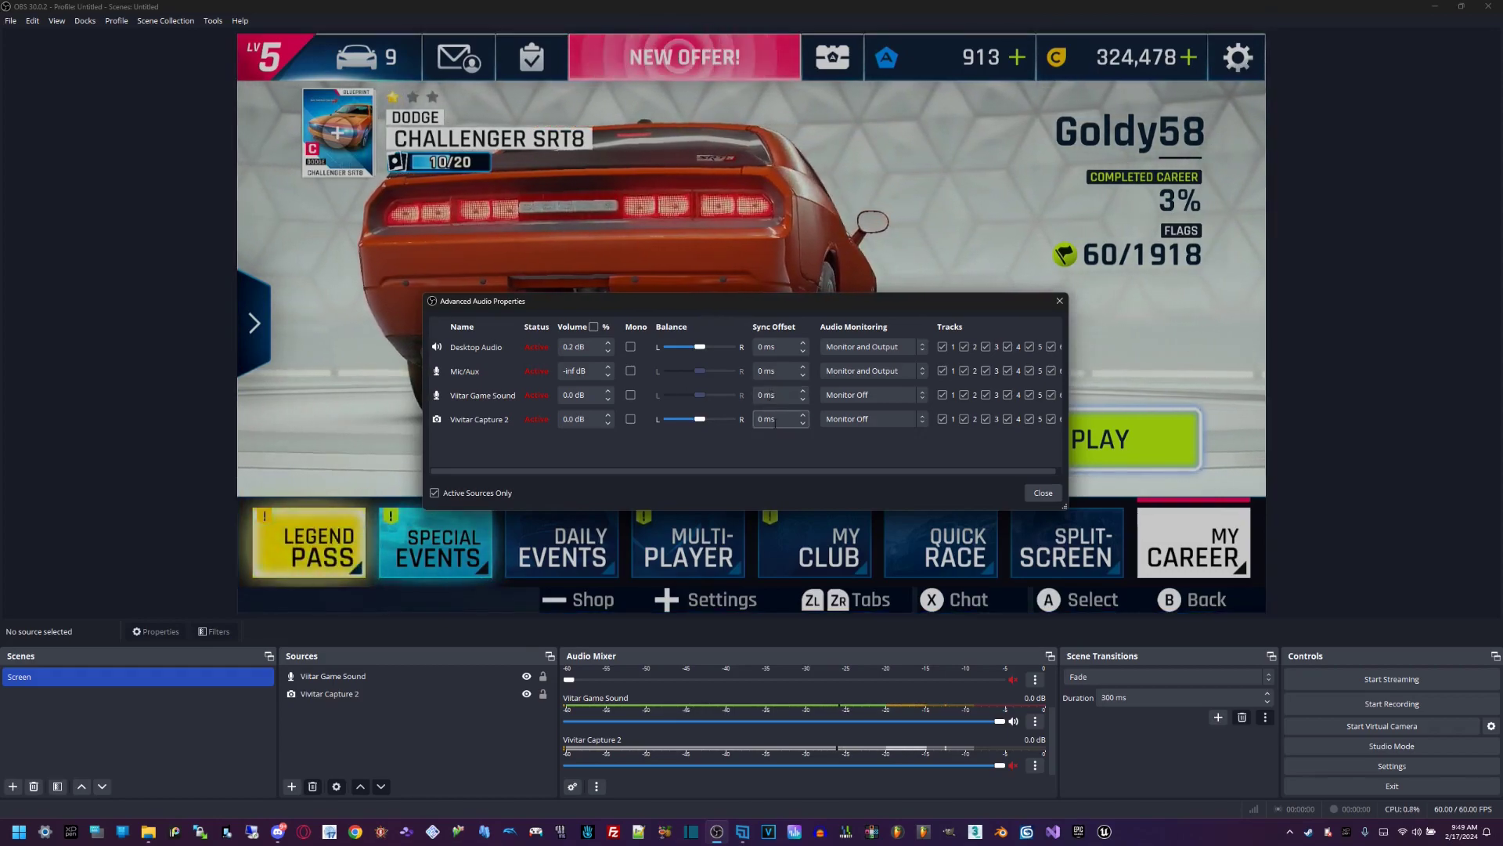
click(1058, 301)
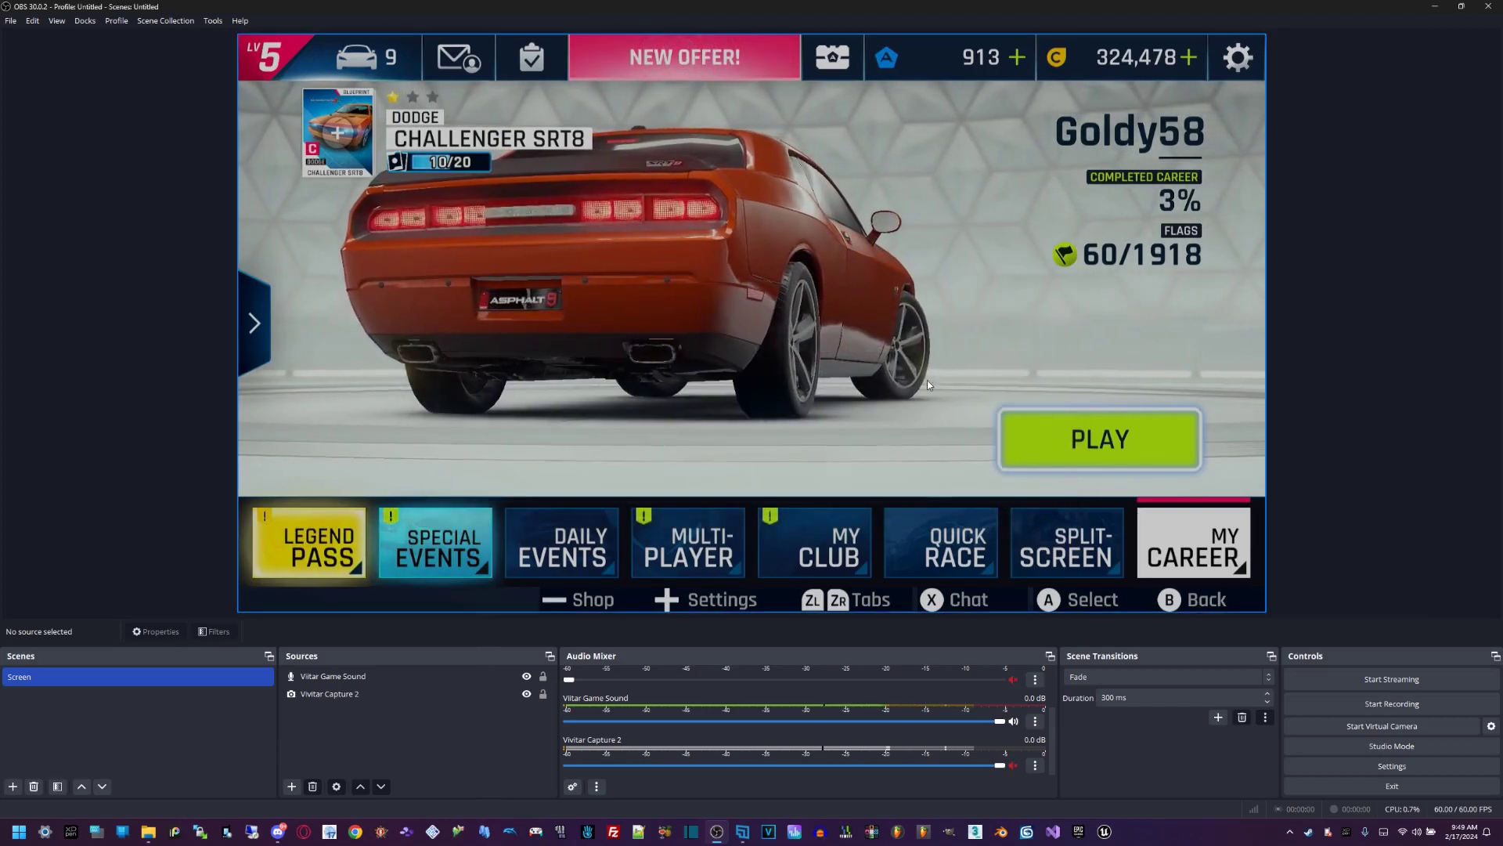
click(517, 675)
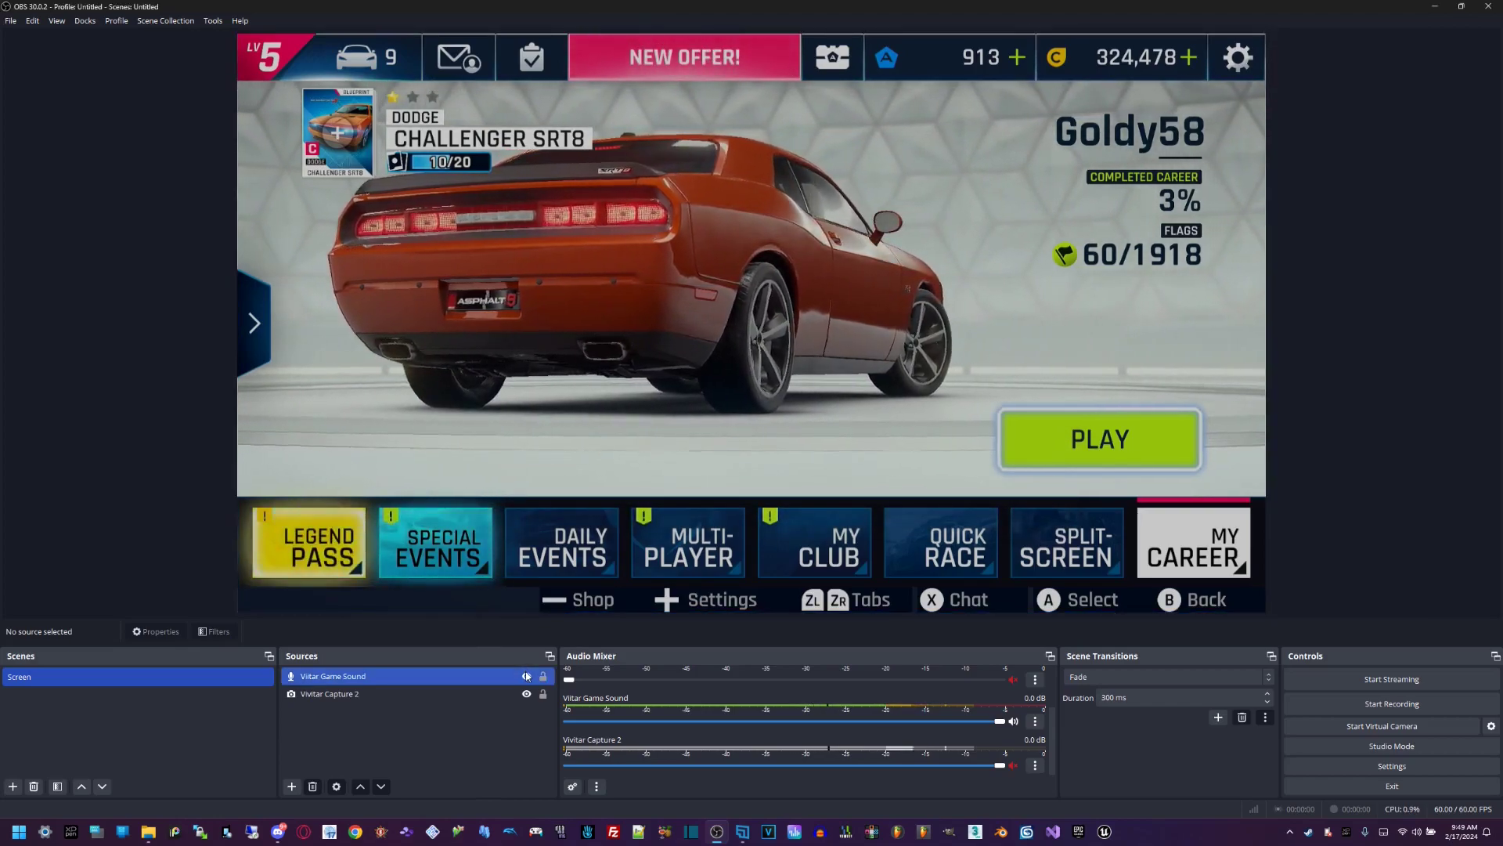
ctrl+click(502, 676)
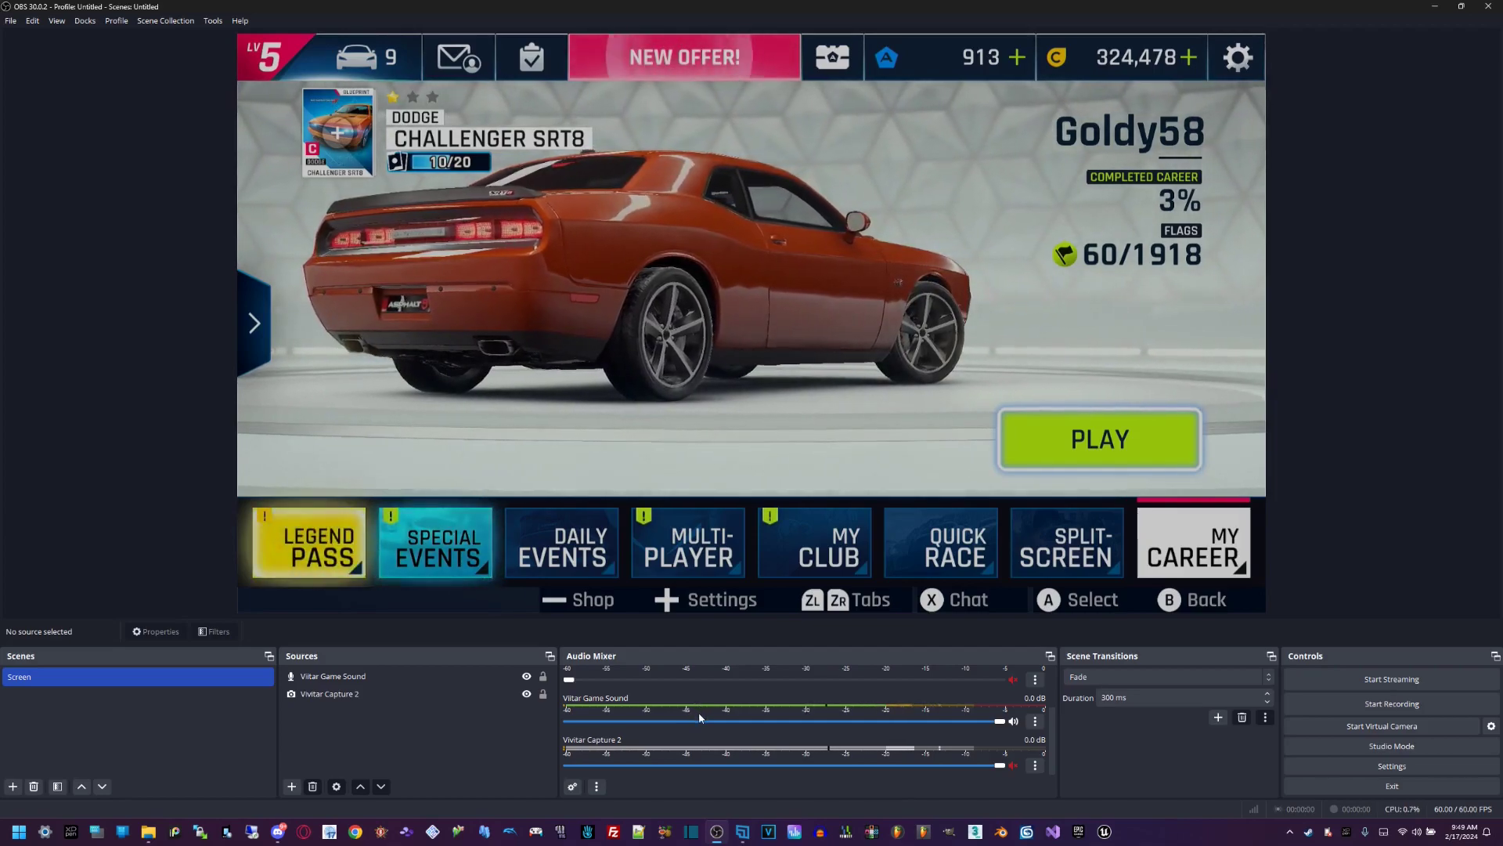
right_click(470, 693)
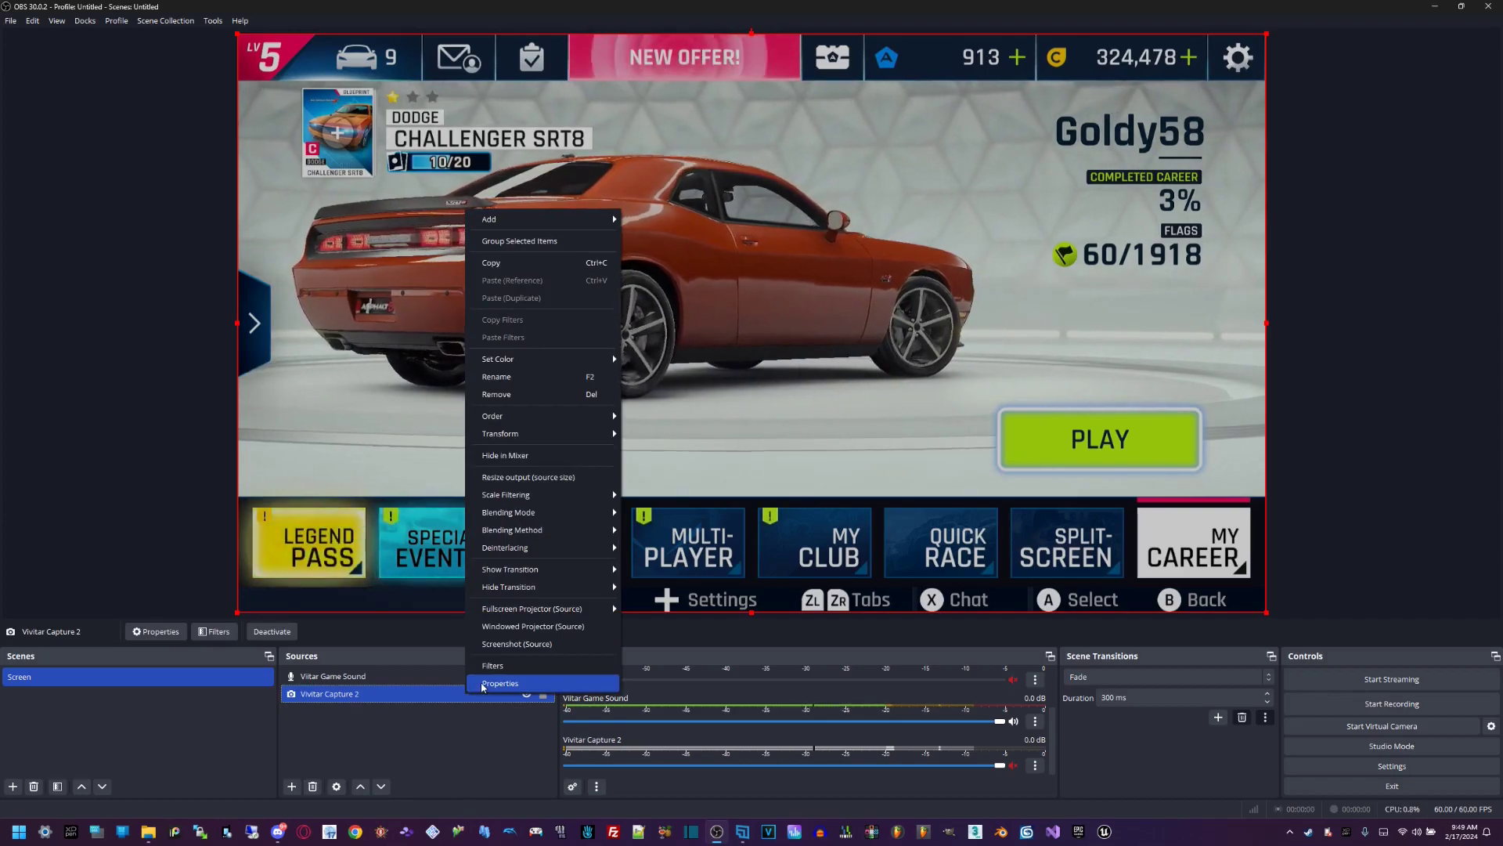
click(483, 685)
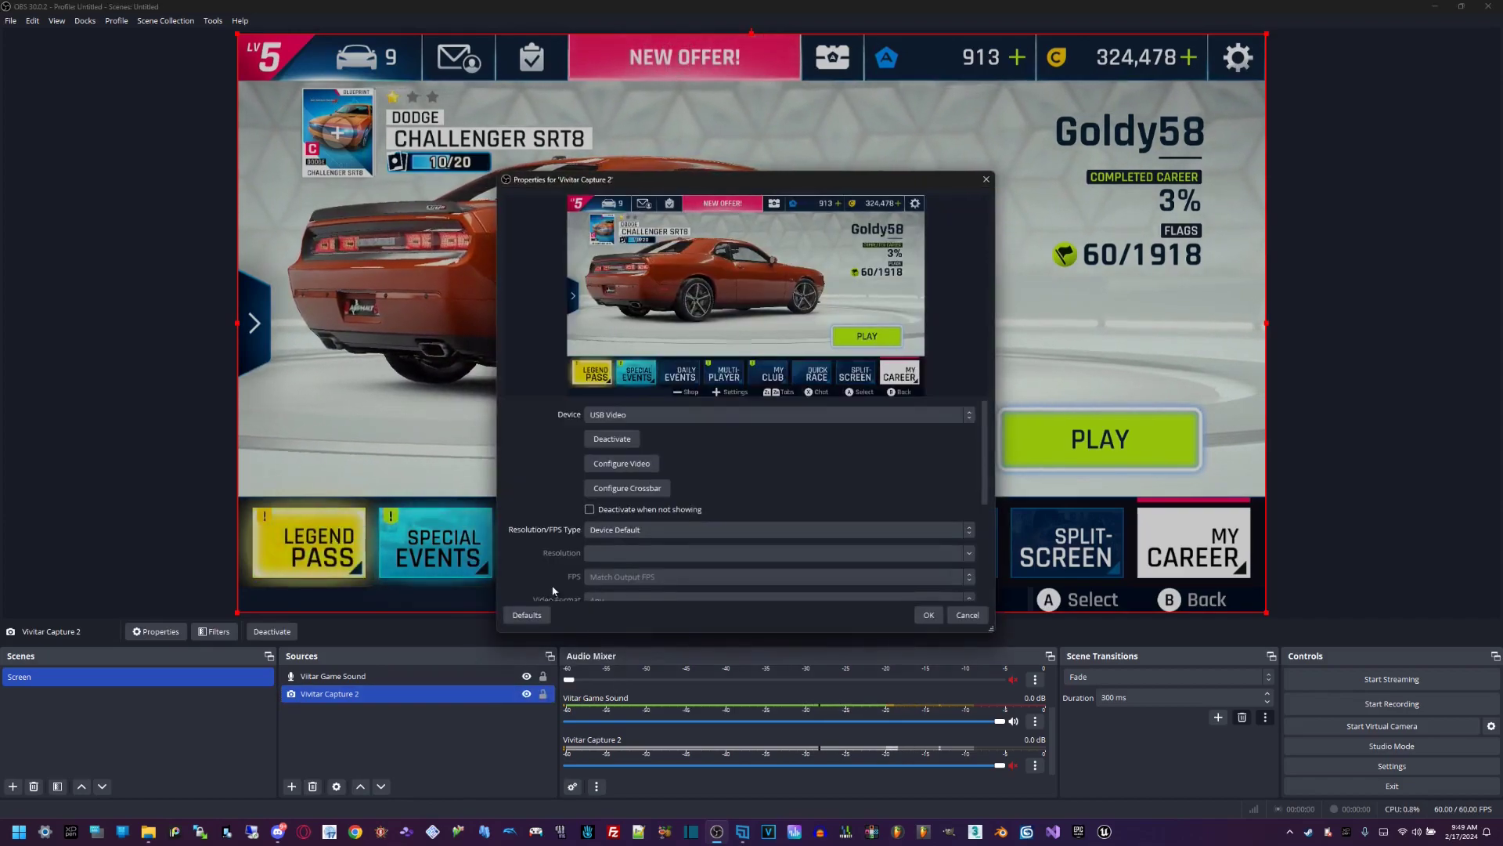
scroll(853, 443, down, 5)
scroll(572, 524, down, 2)
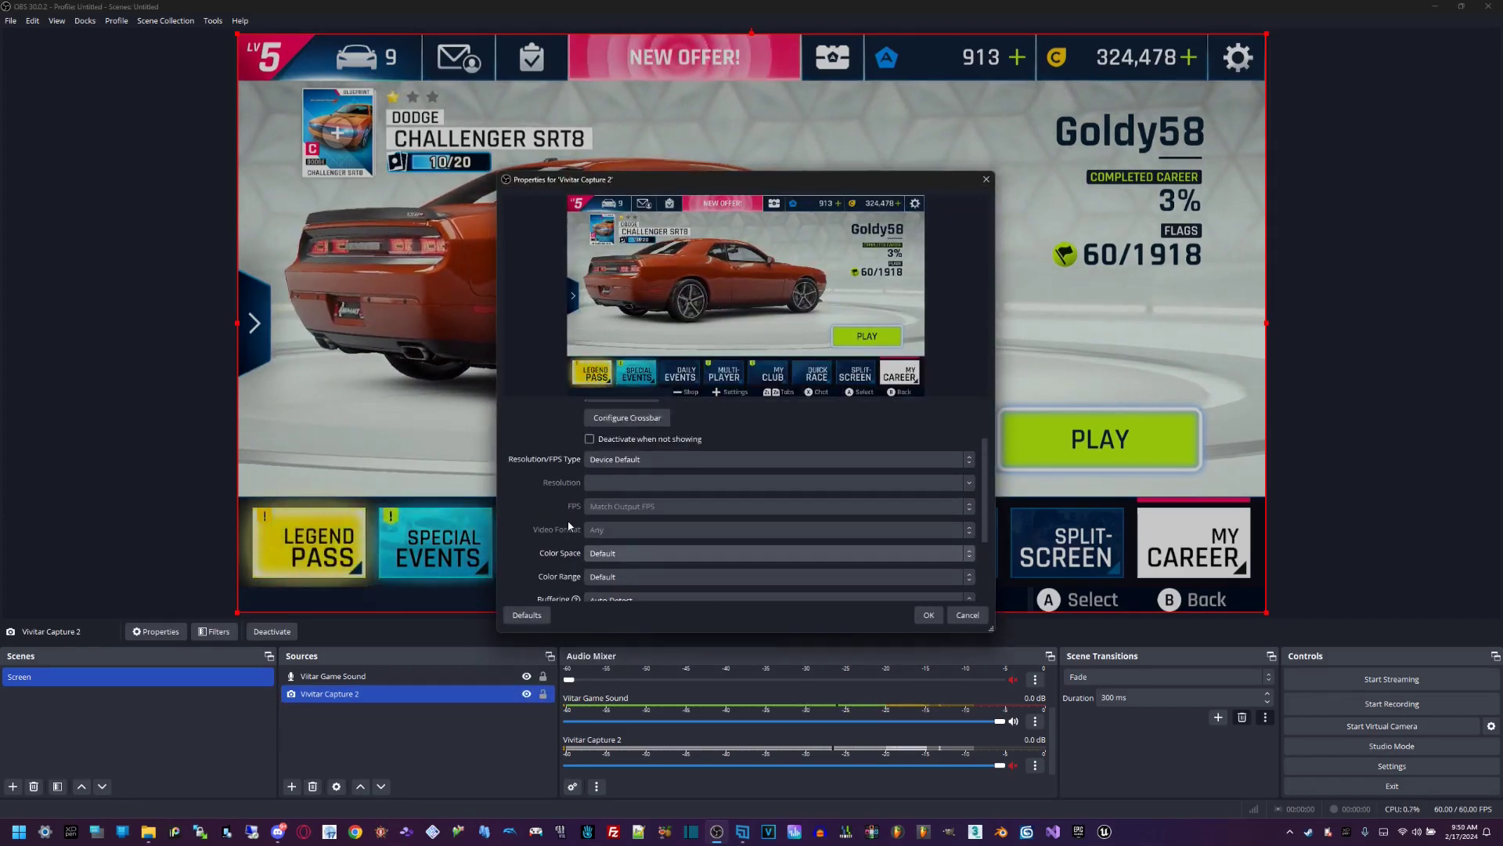
scroll(567, 520, up, 2)
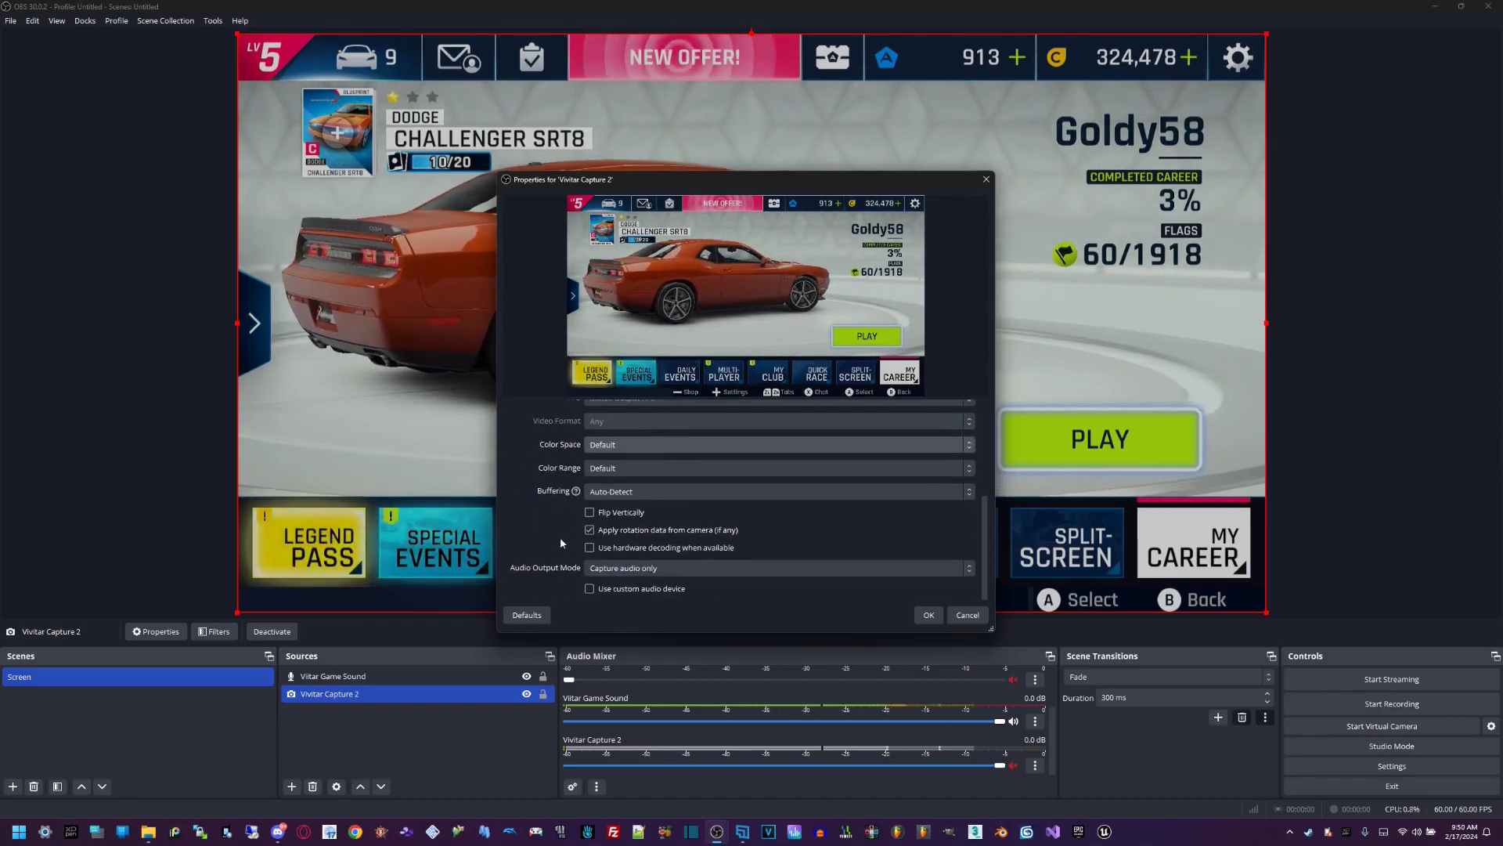
scroll(561, 539, up, 4)
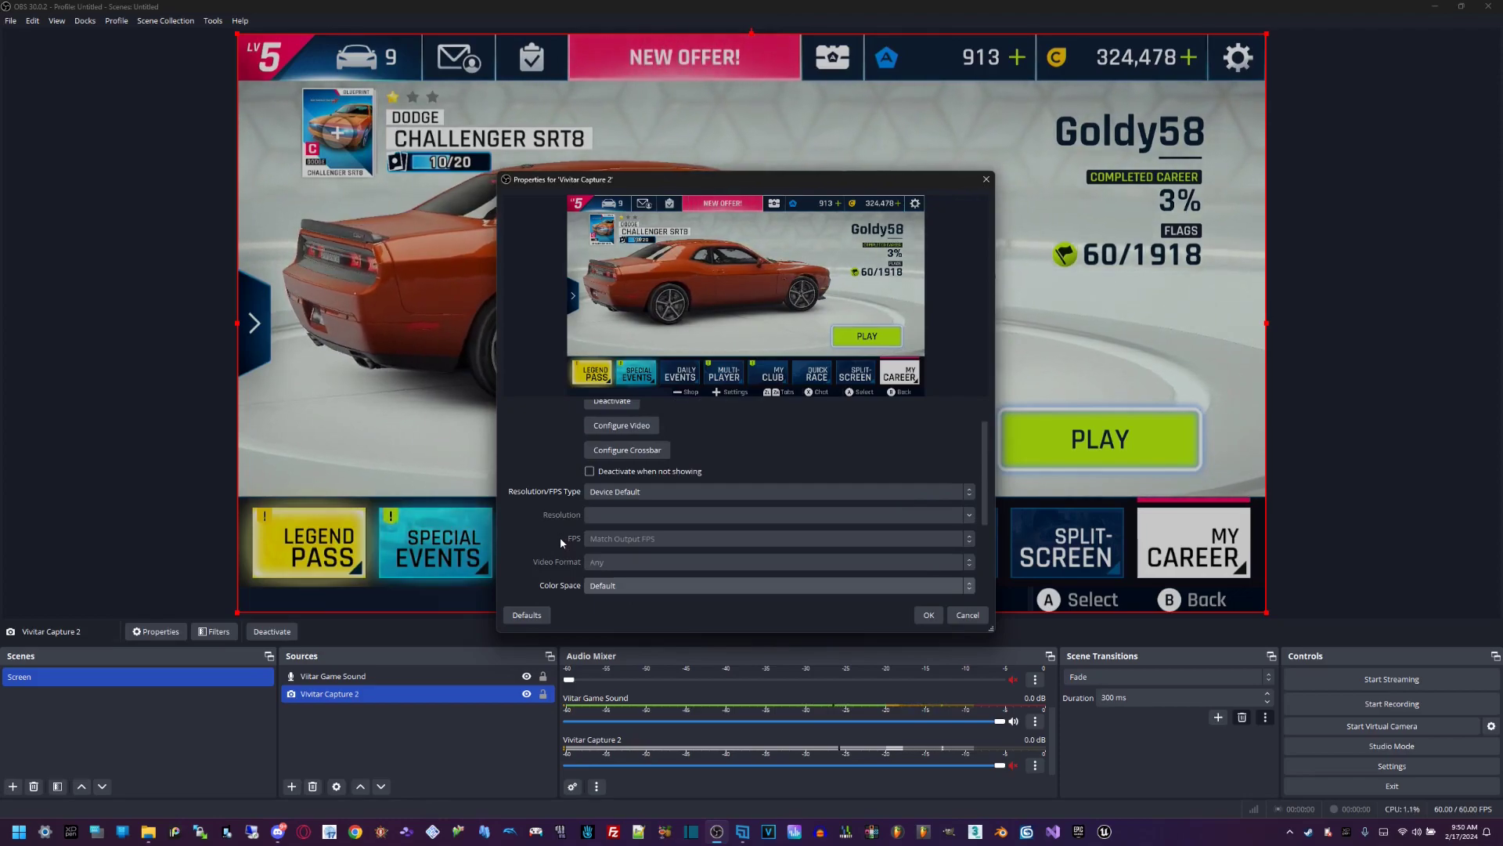
scroll(560, 537, up, 1)
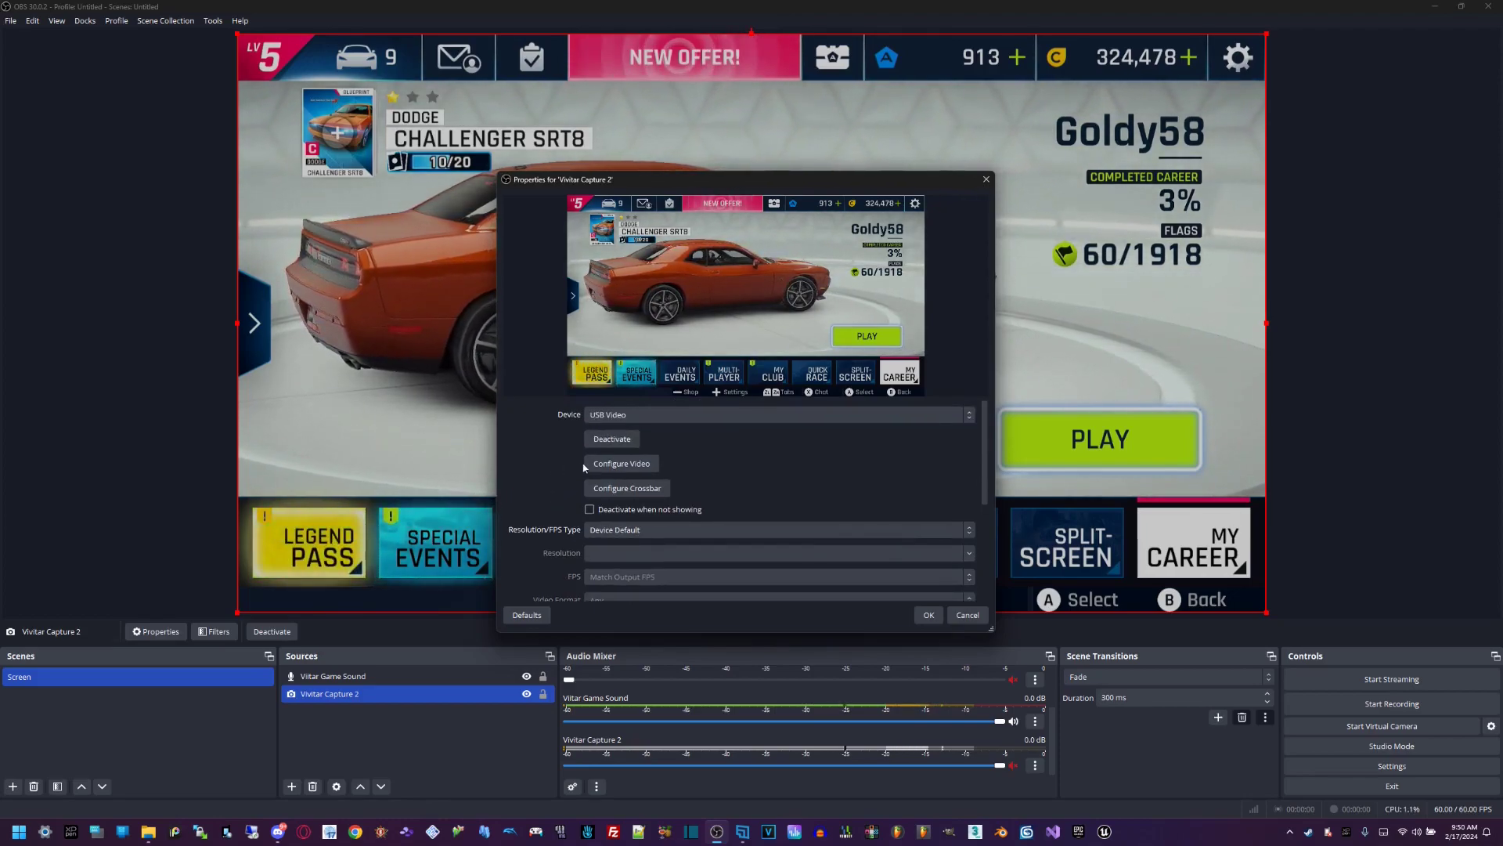
click(631, 465)
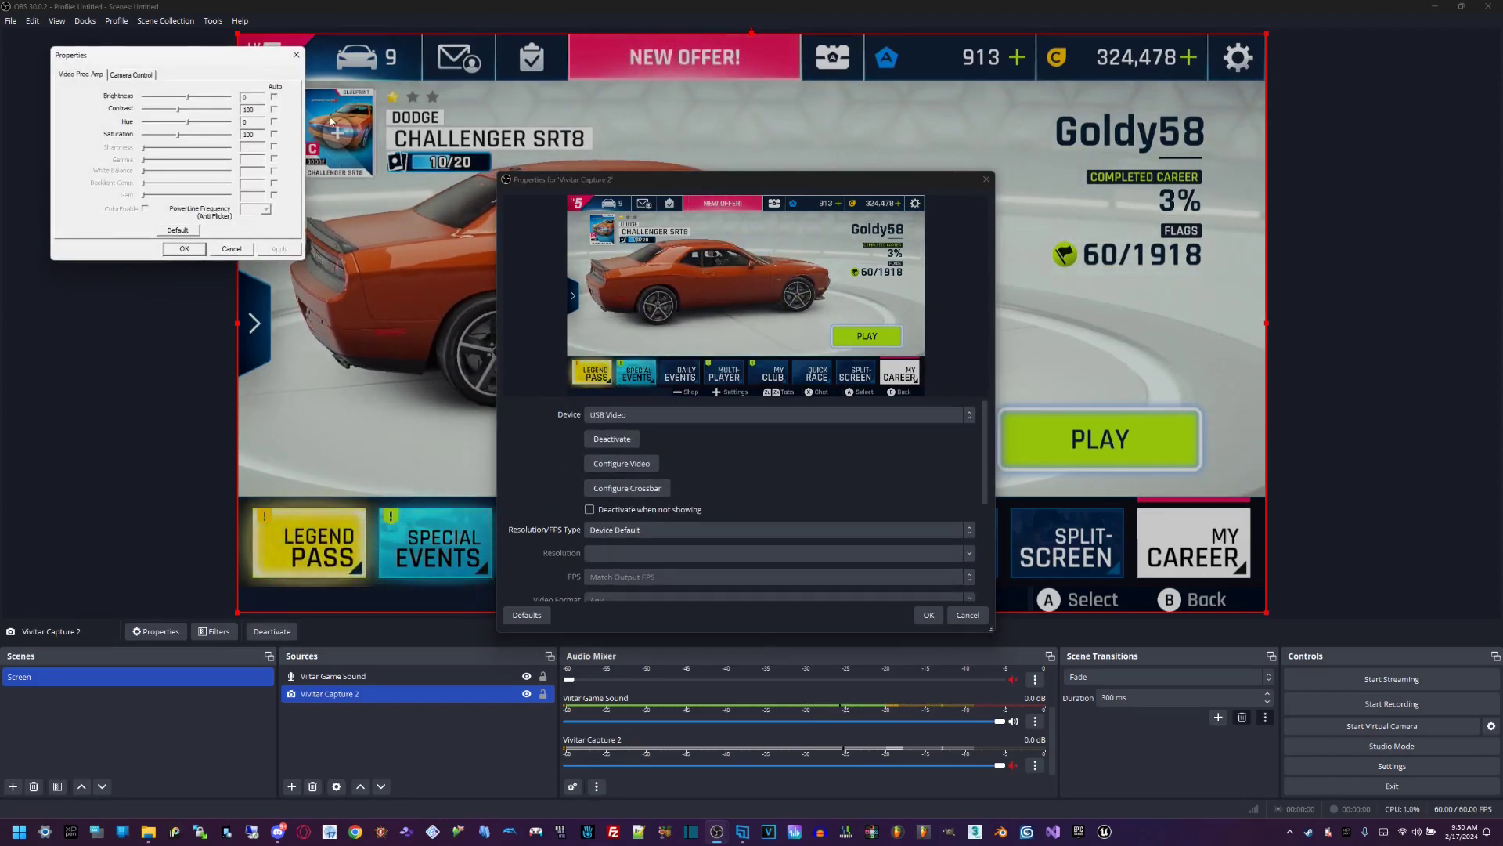
click(296, 55)
scroll(570, 498, down, 1)
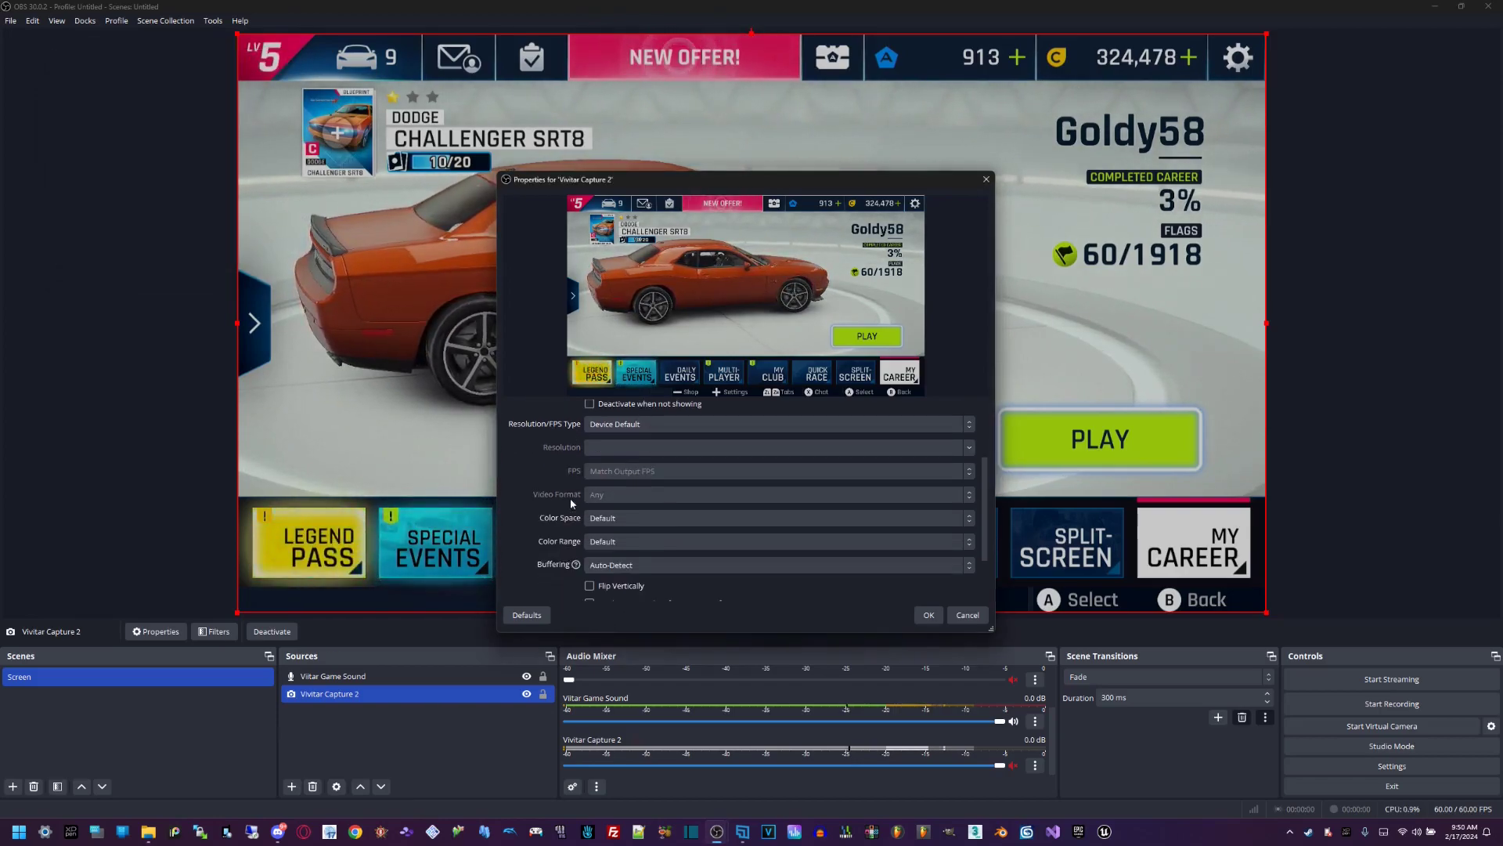
scroll(572, 517, down, 2)
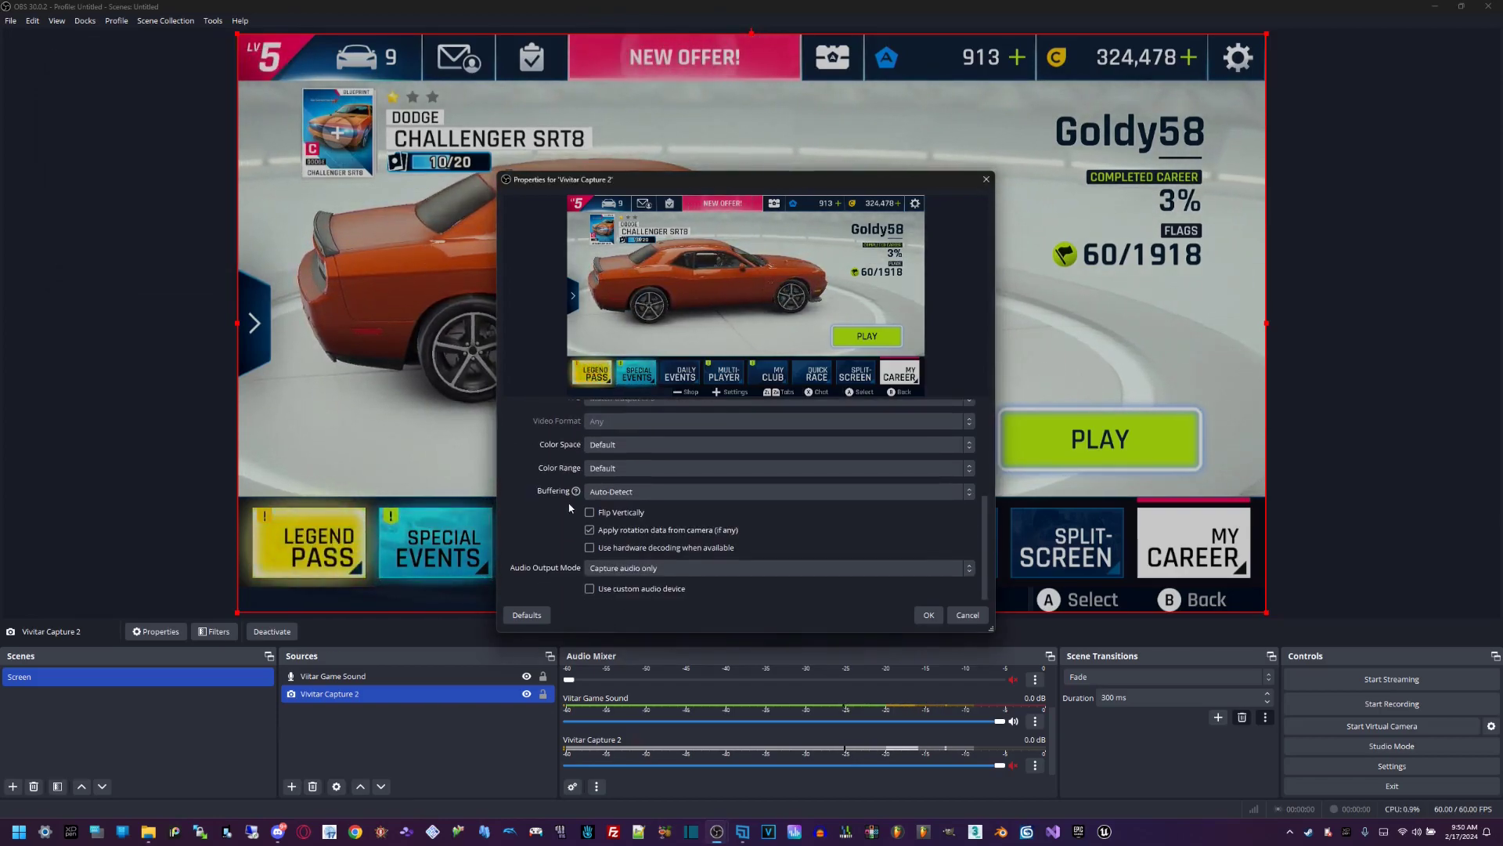
click(967, 616)
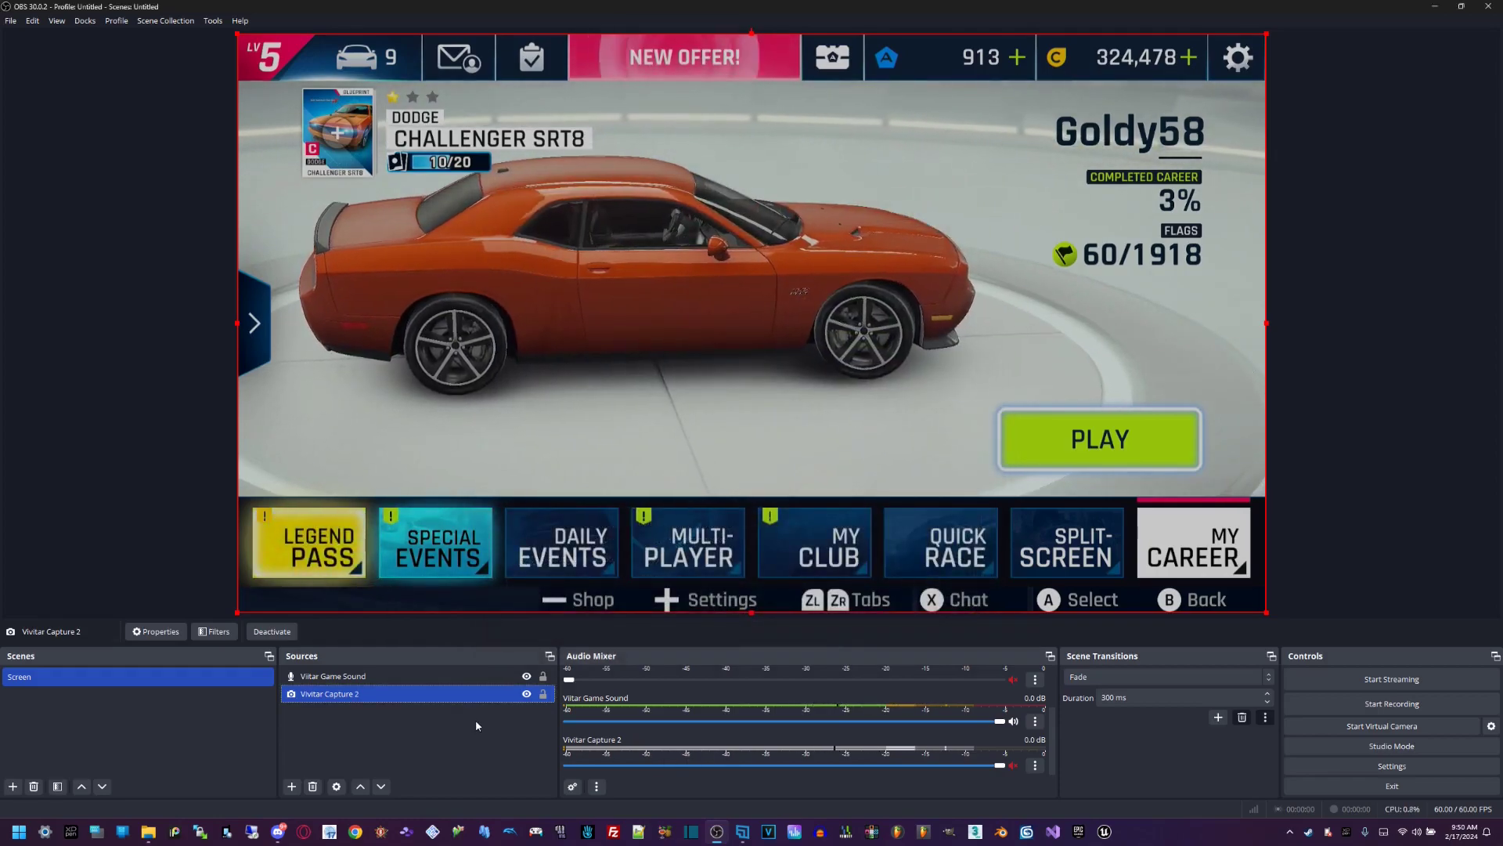
Step: Open Vivitar Capture 2's Filters and browse Audio/Video and Effect filters without adding any
right_click(515, 694)
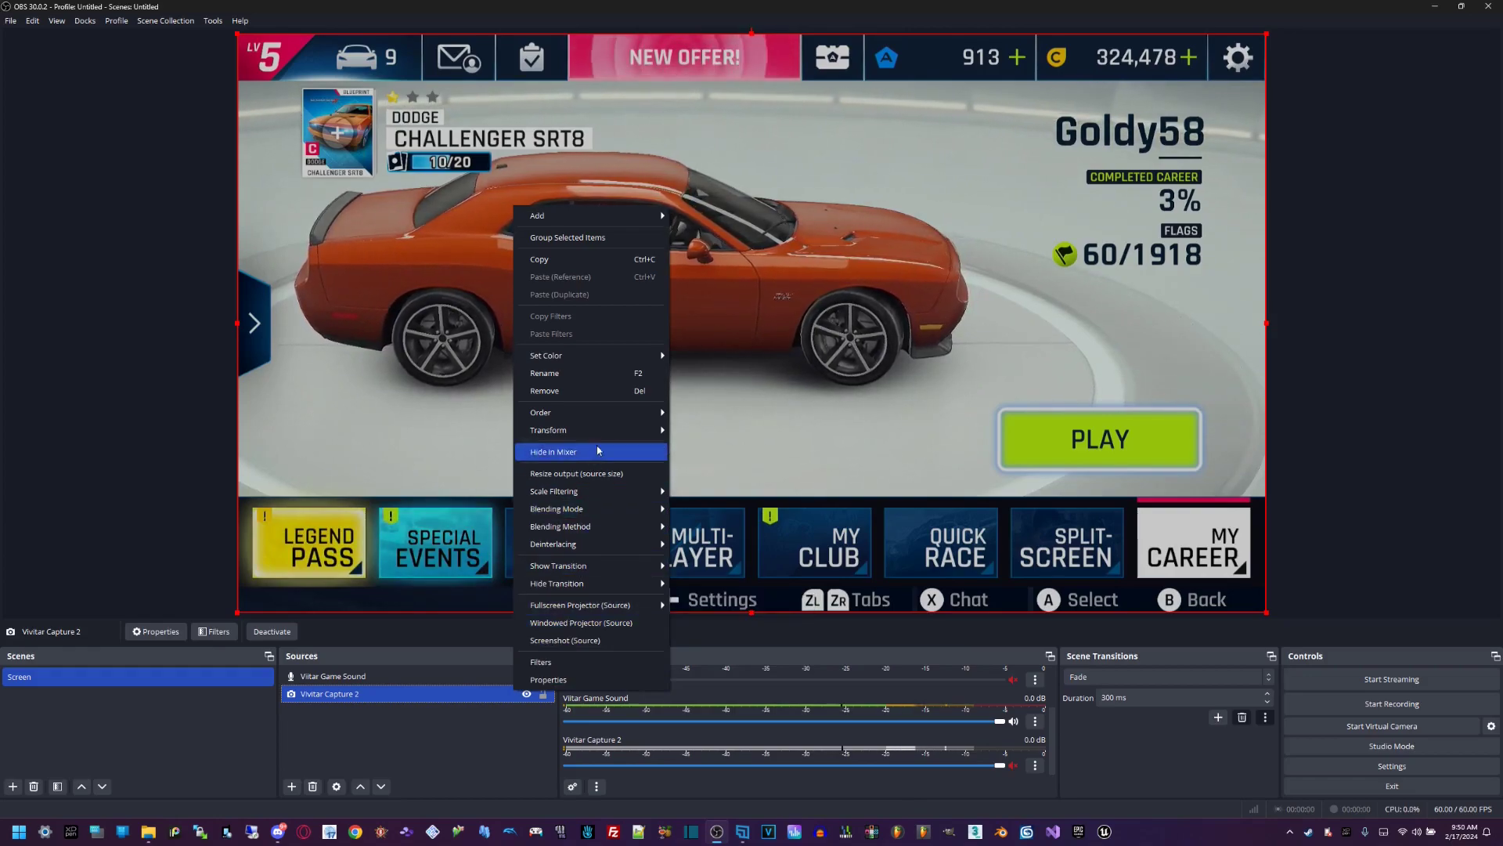
mouse_move(598, 430)
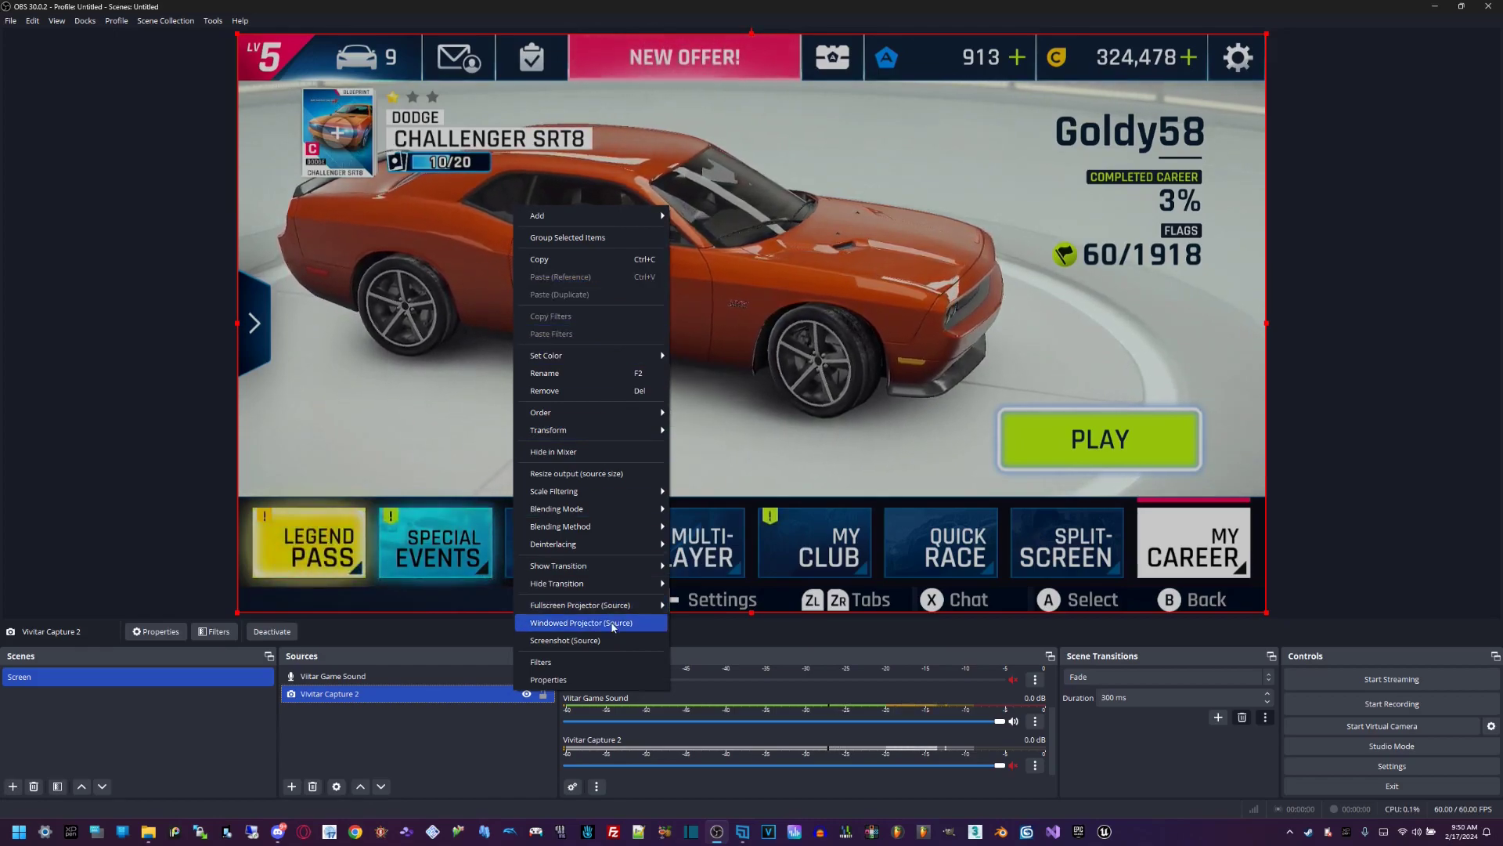
click(608, 662)
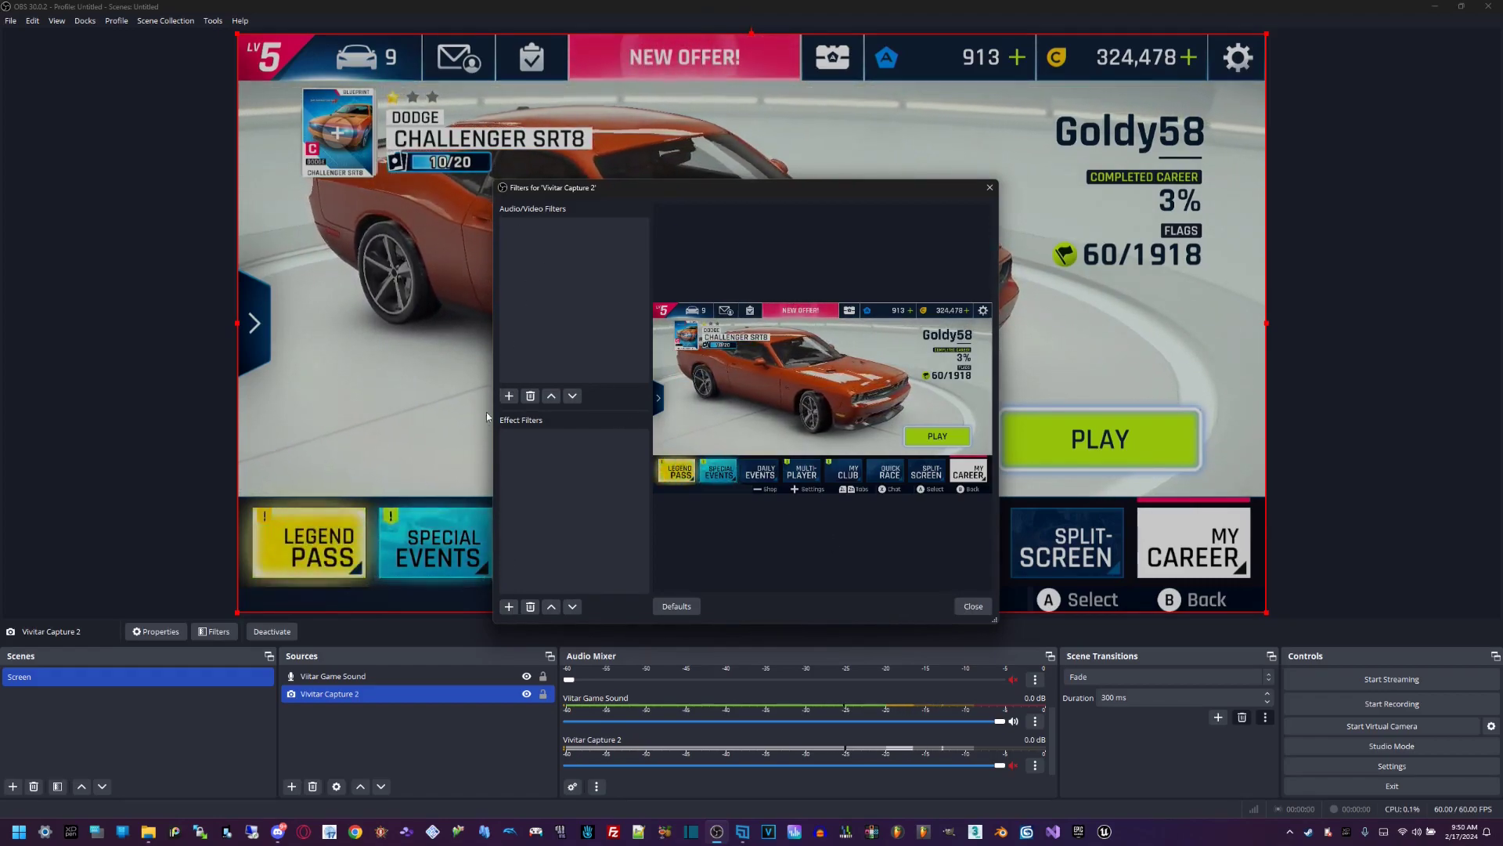
click(509, 396)
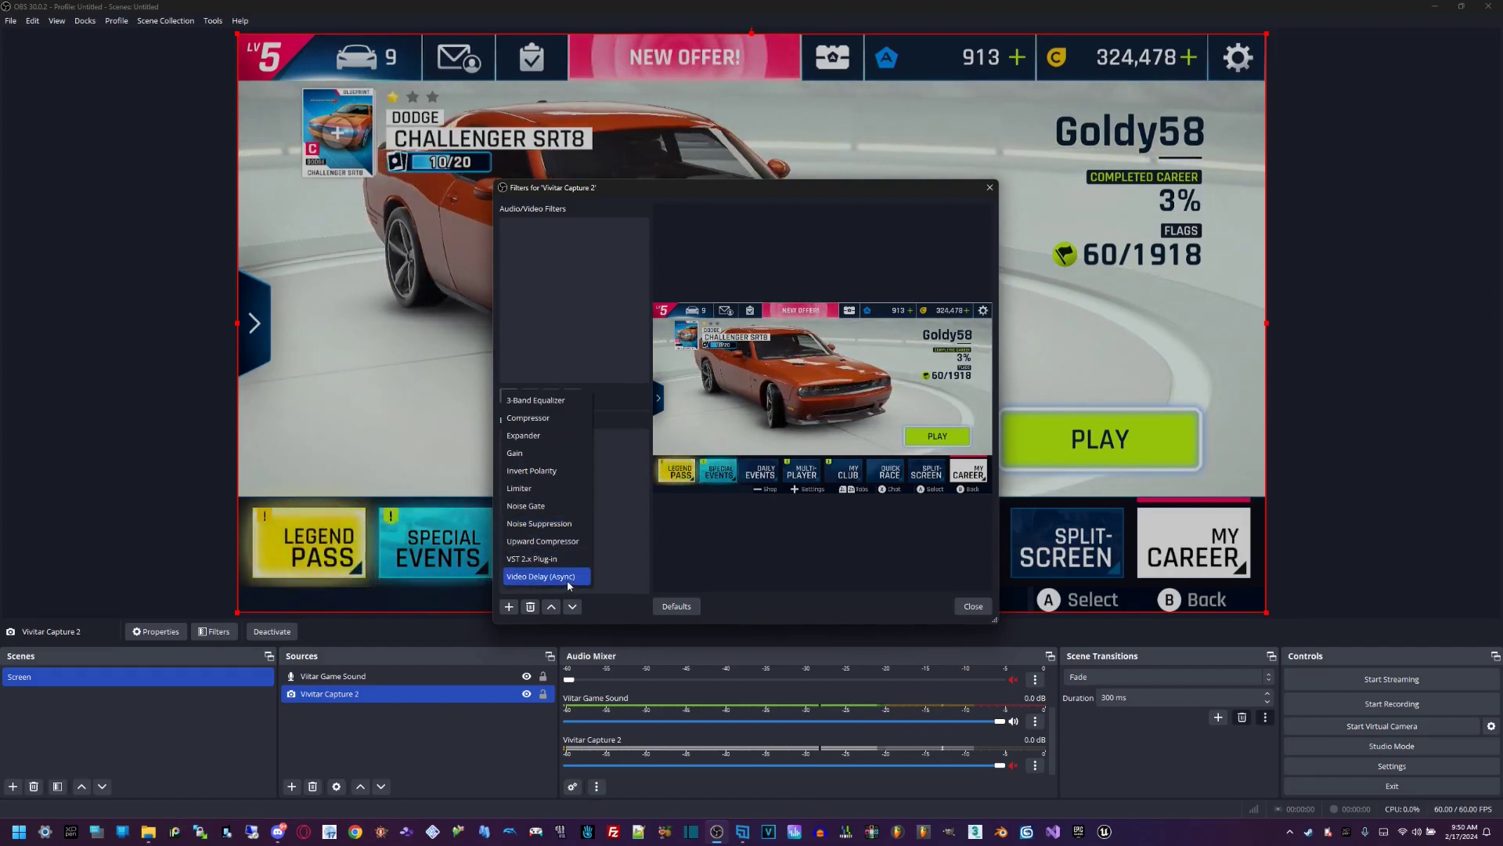
click(614, 562)
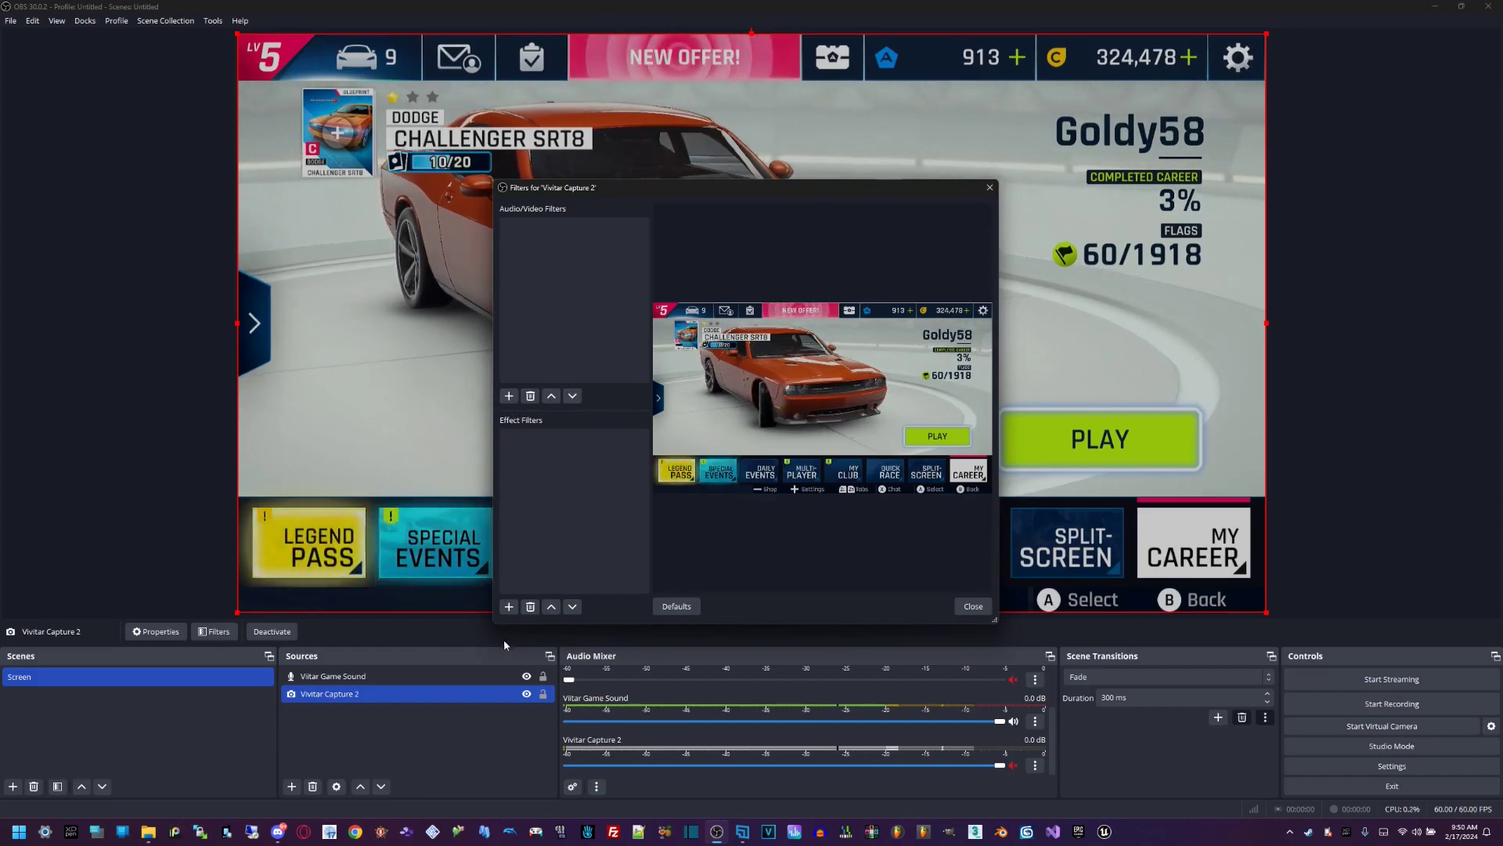
click(509, 607)
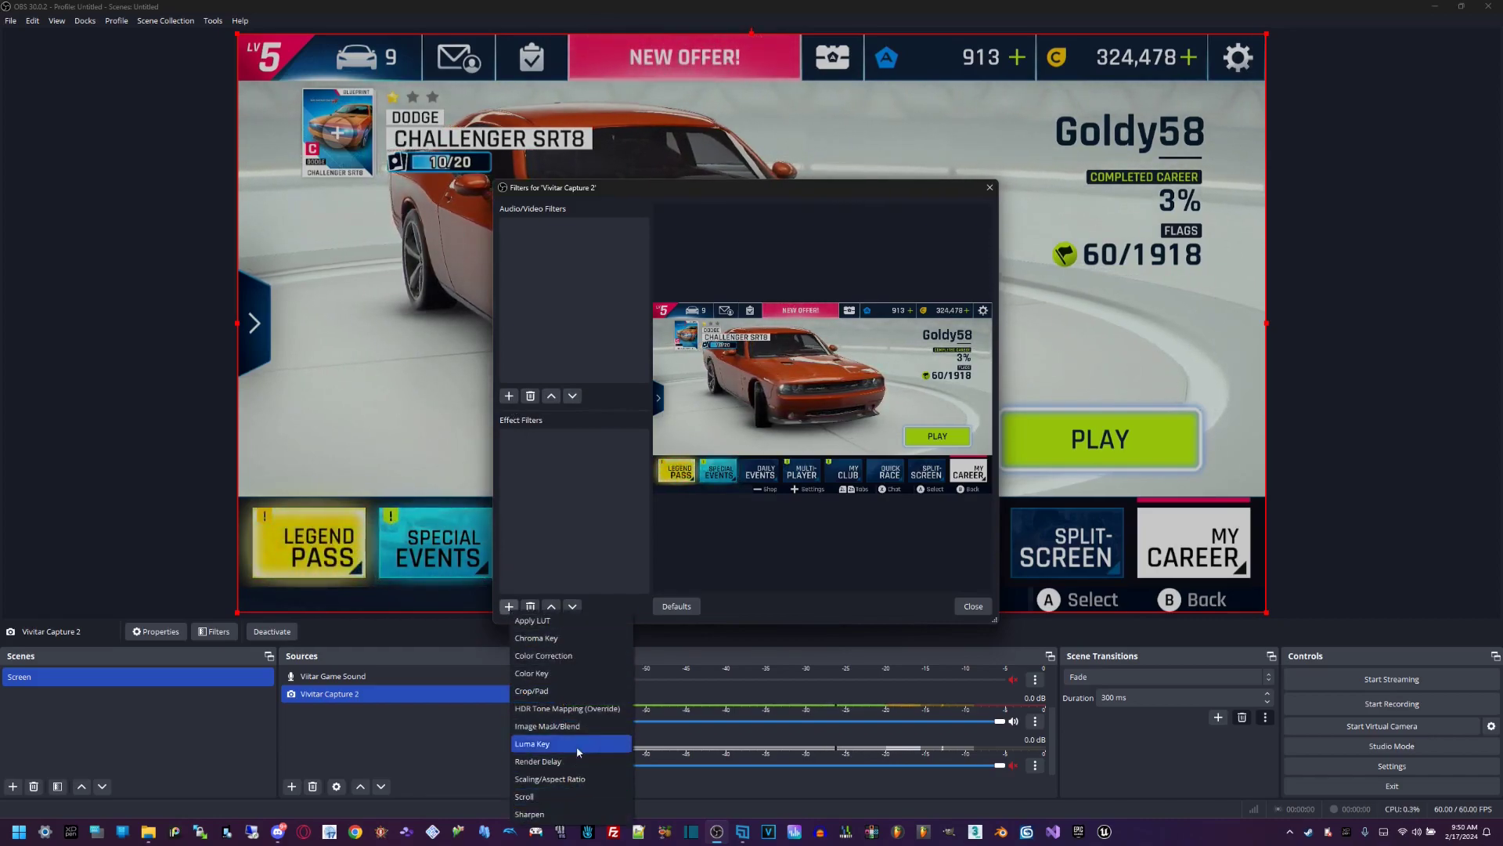
click(711, 537)
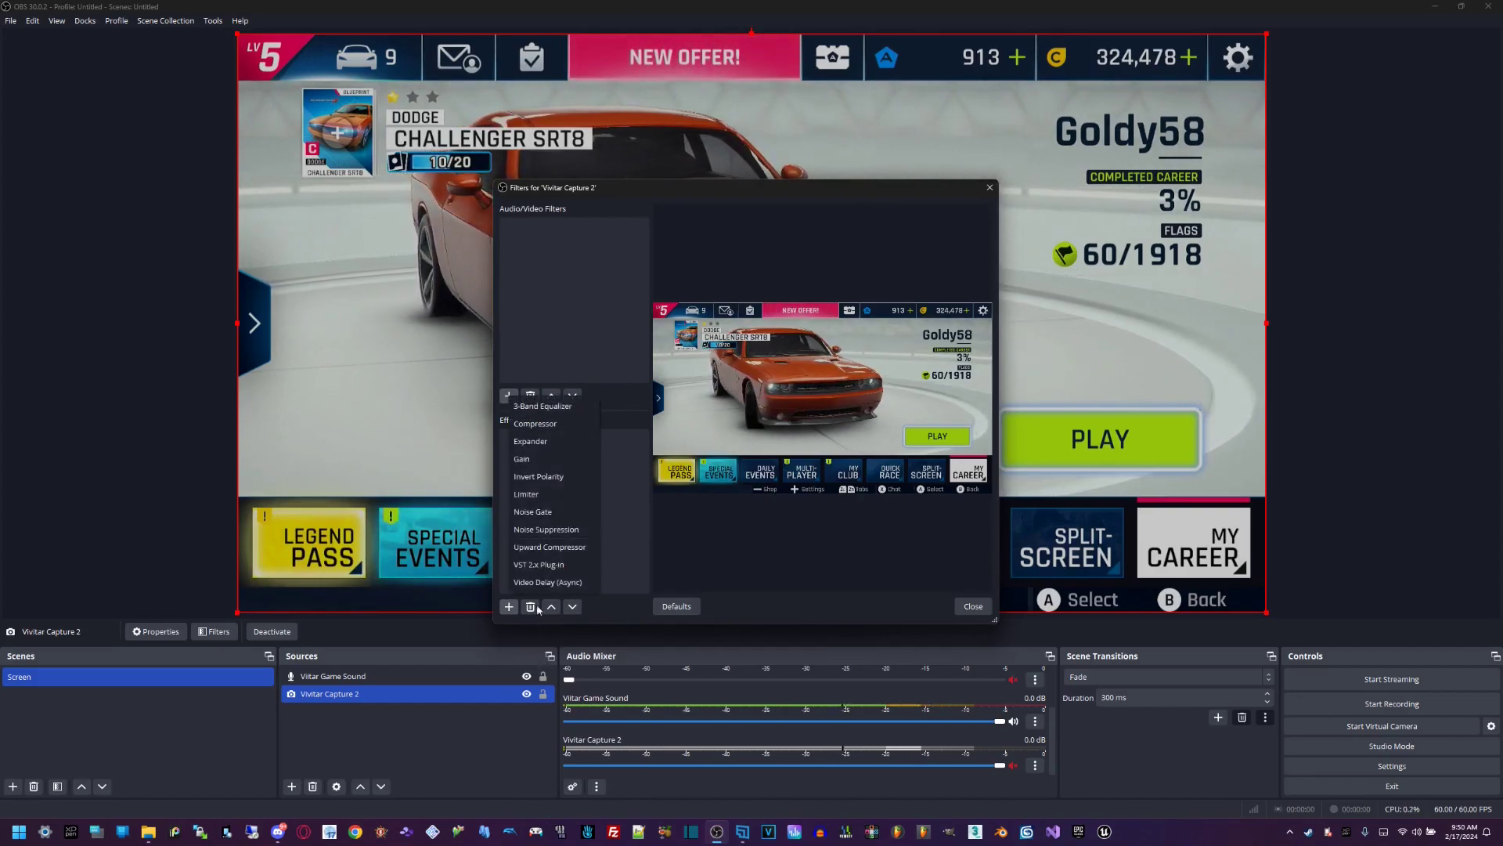
Step: Add a Video Delay (Async) filter to Vivitar Capture 2, keeping its default name
click(547, 581)
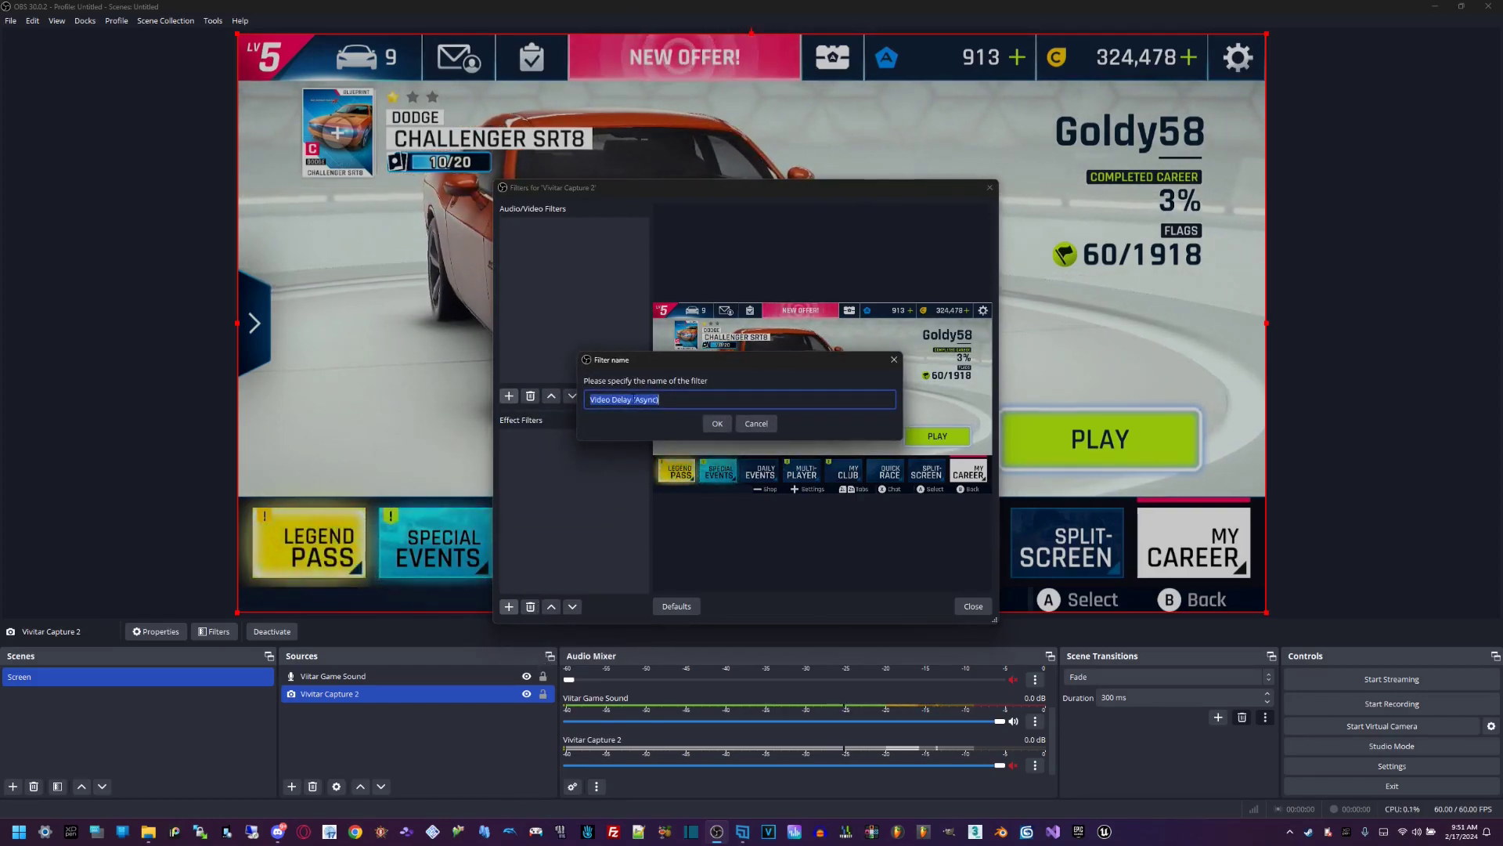
click(717, 424)
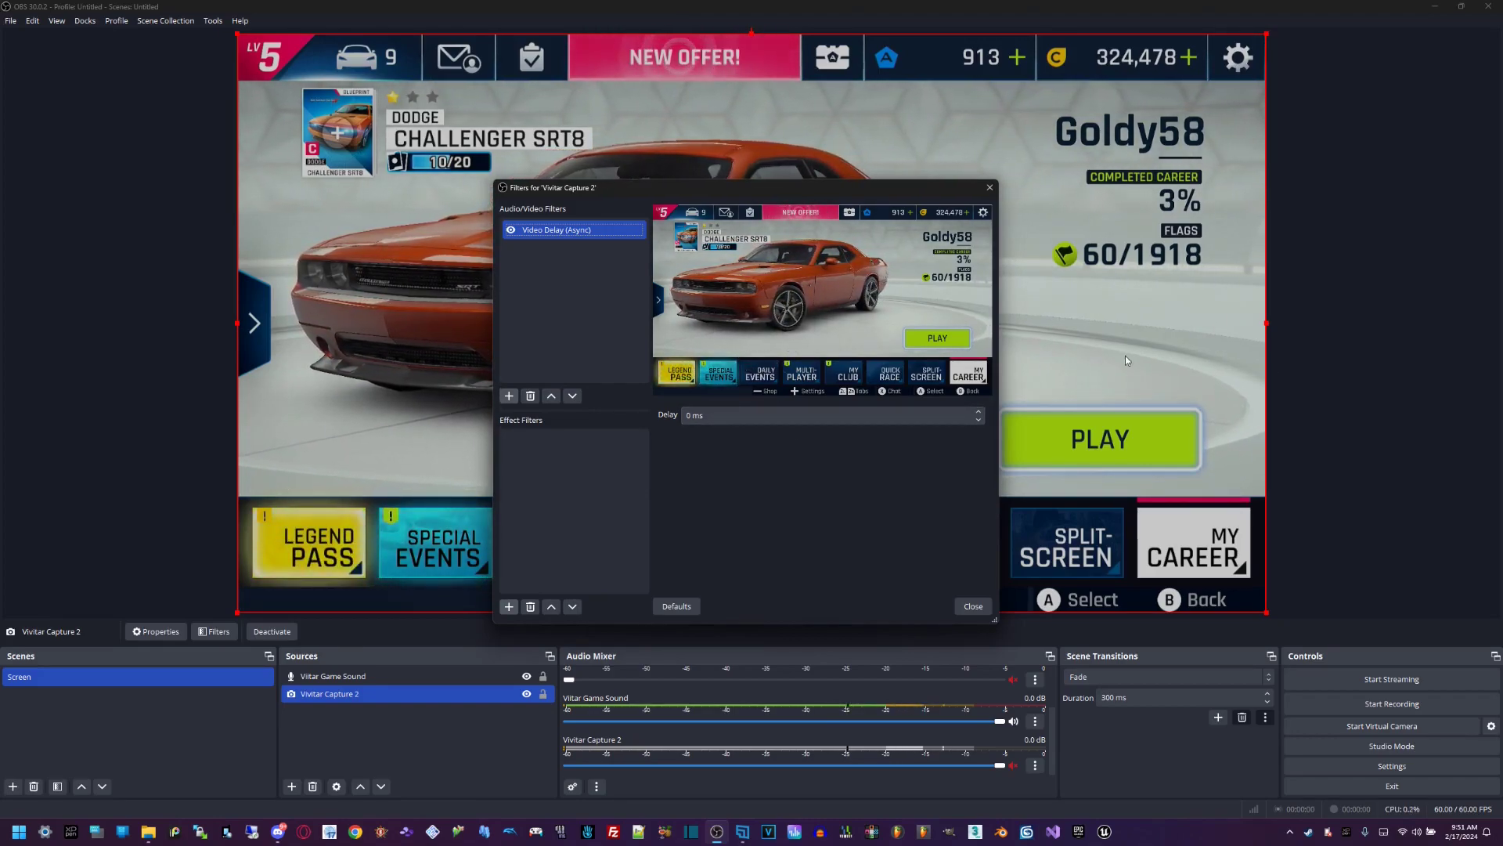
Step: Close the Filters for 'Vivitar Capture 2' window to return to the live game preview
click(973, 607)
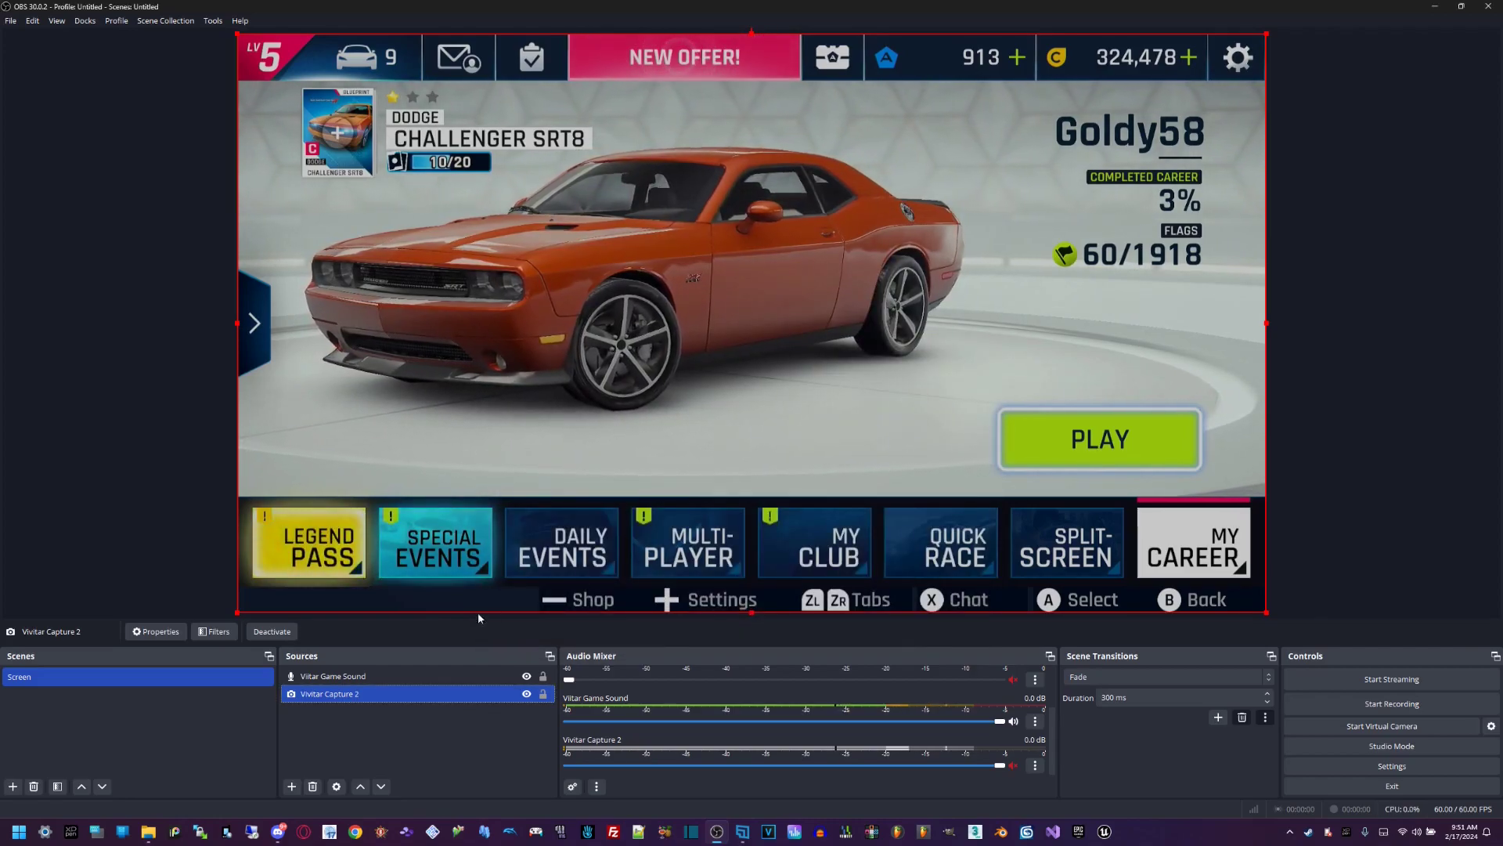